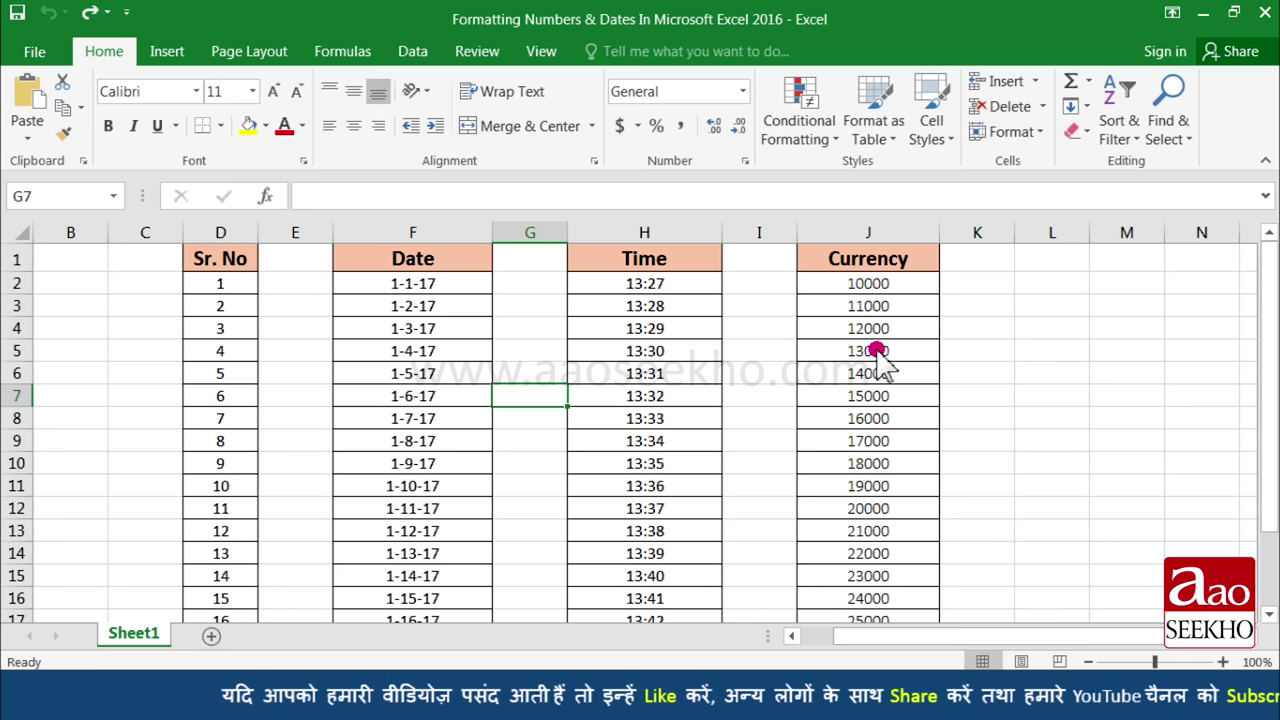
Step: Format J2:J19 as Currency with the ₹ Sindhi (Devanagari) symbol and two decimals
click(903, 284)
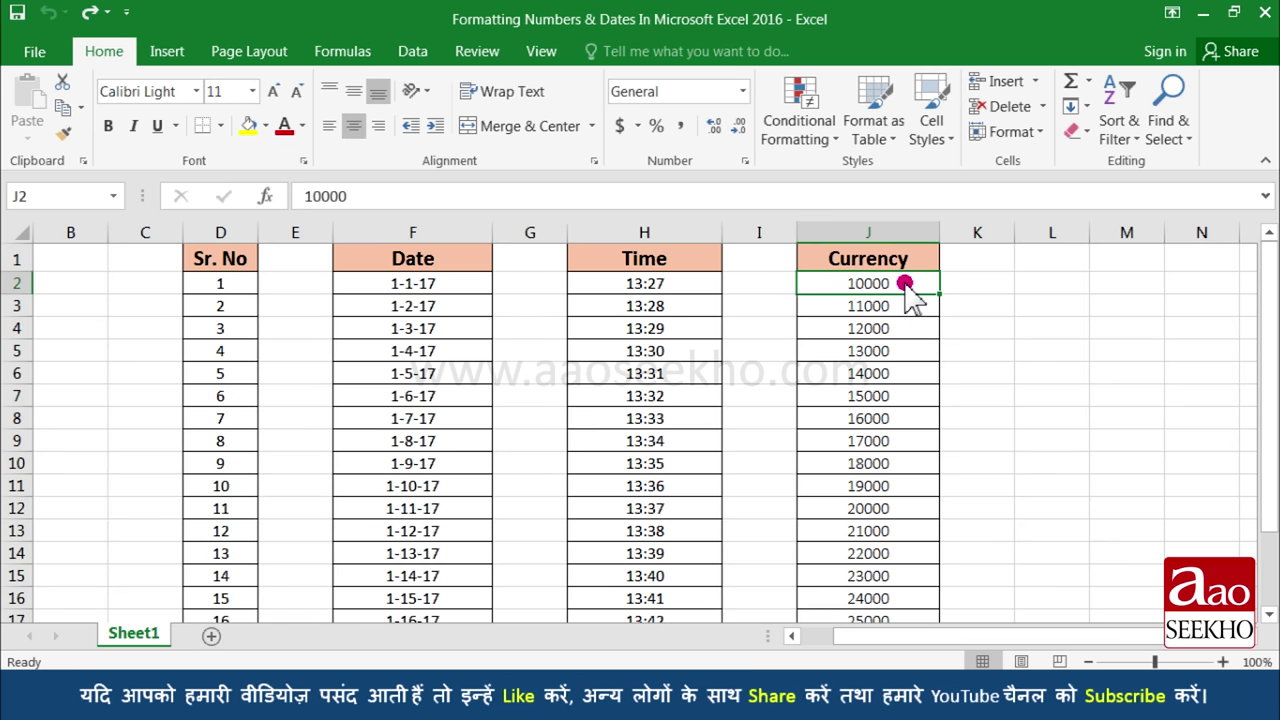
mouse_move(903, 284)
mouse_down()
mouse_move(905, 632)
mouse_move(893, 600)
mouse_up()
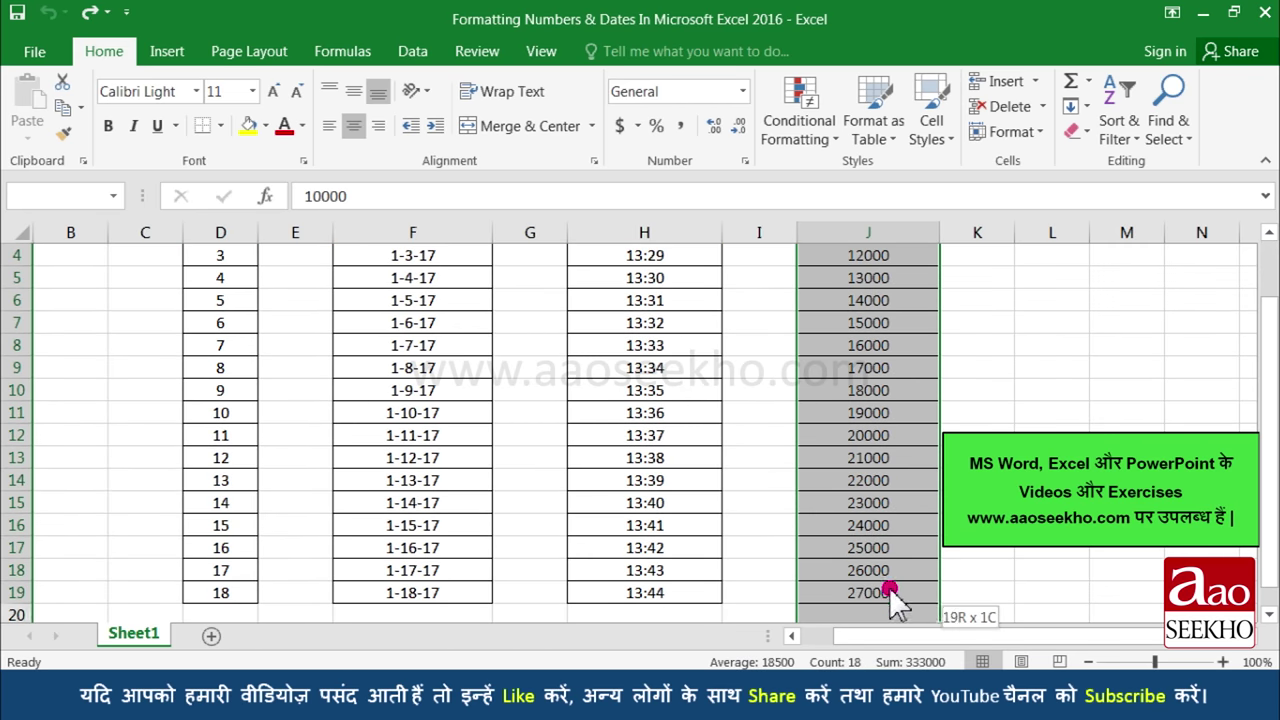
scroll(862, 418, up, 1)
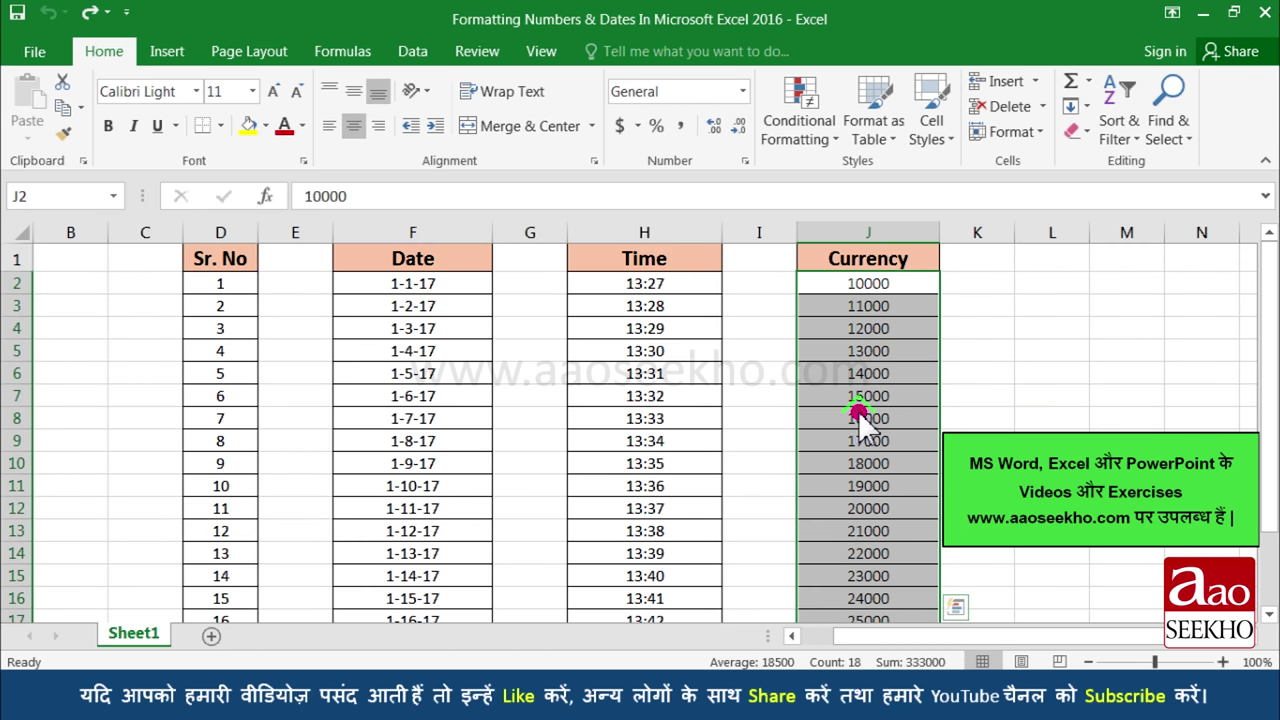
click(724, 167)
drag(400, 92, 260, 102)
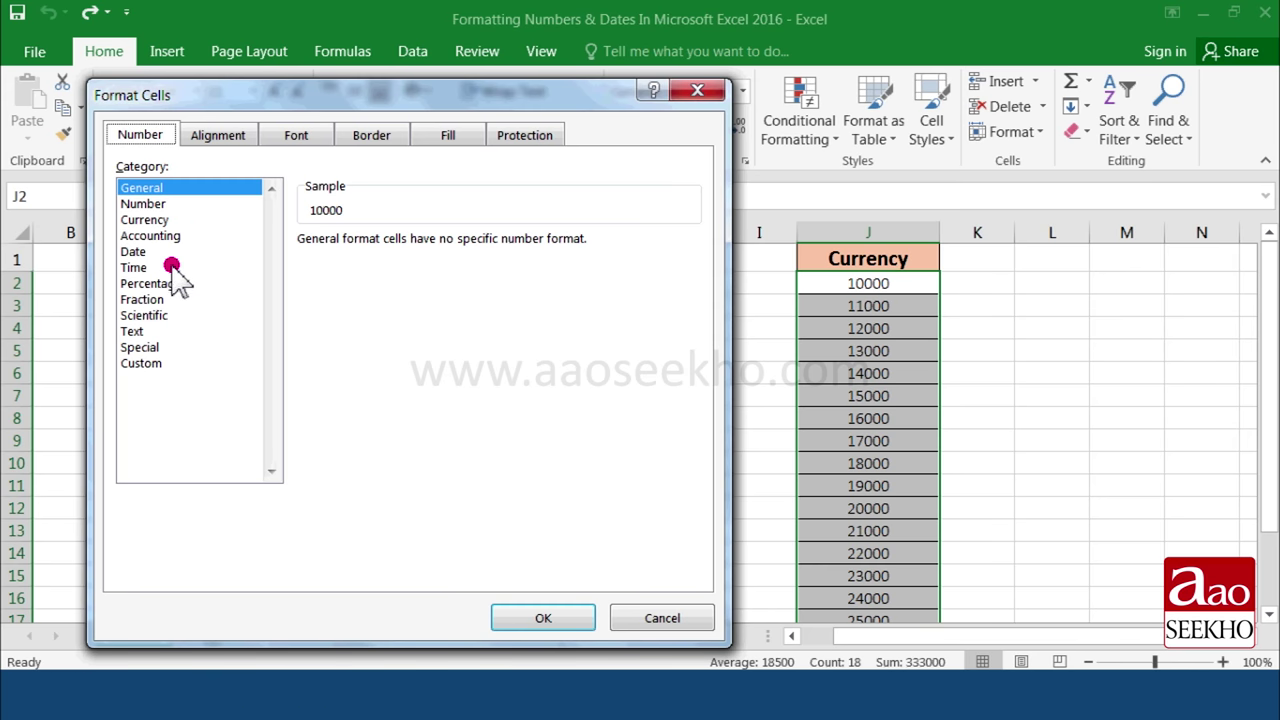
click(172, 220)
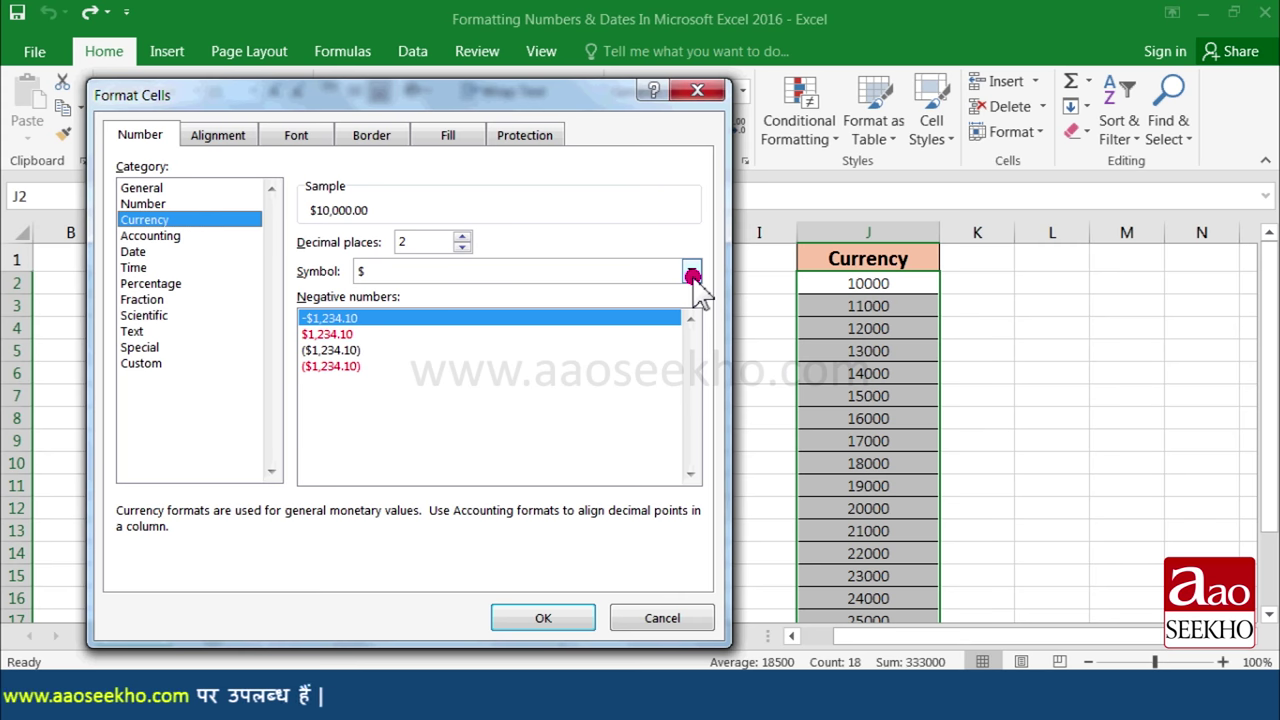
click(692, 273)
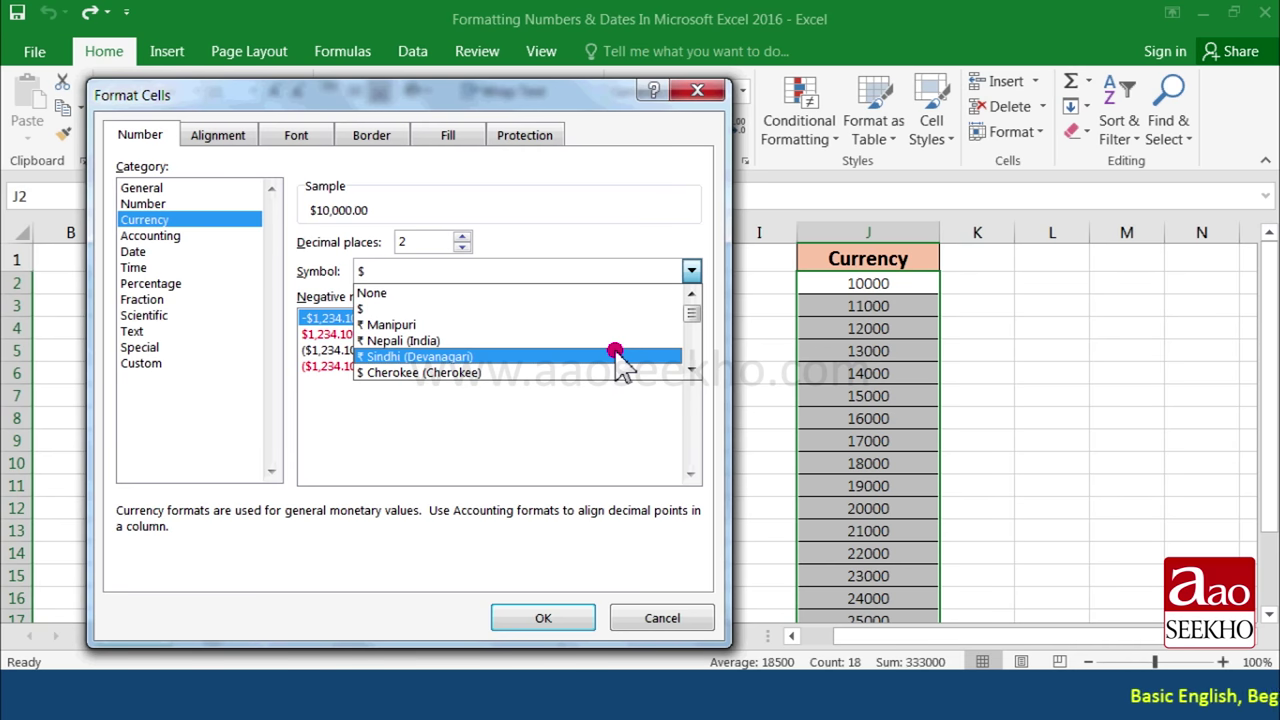
click(616, 357)
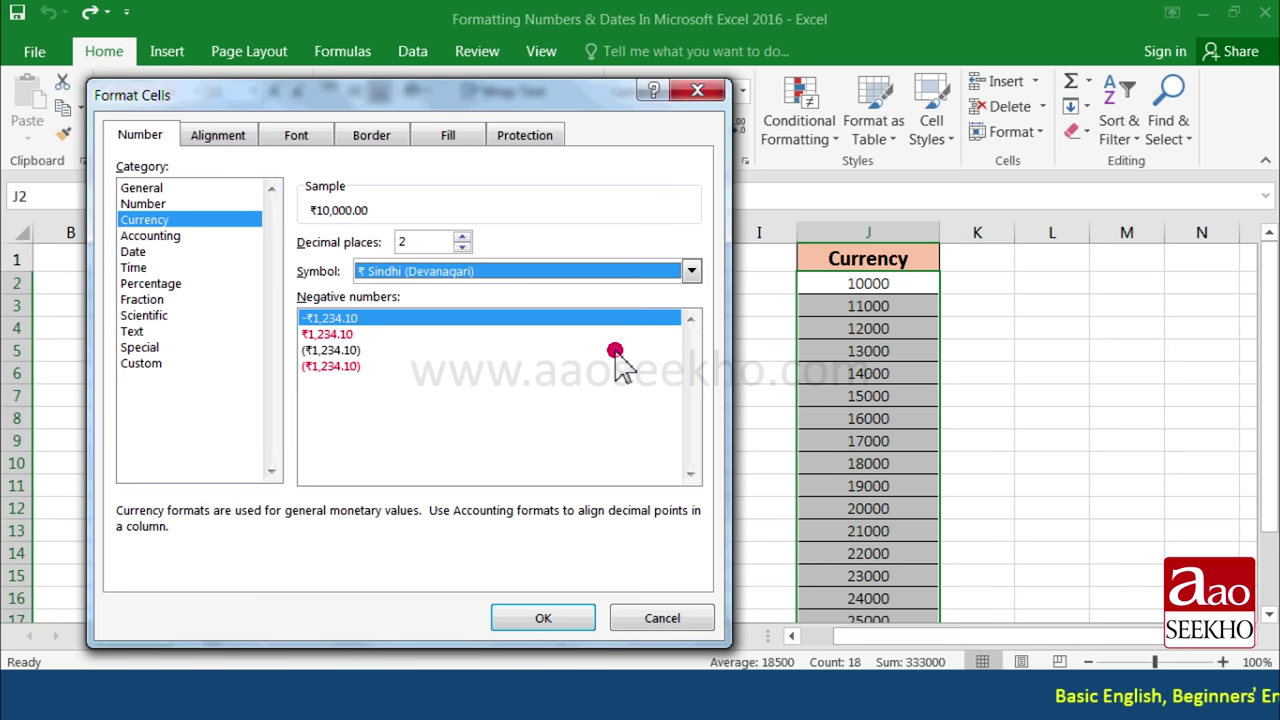
click(535, 612)
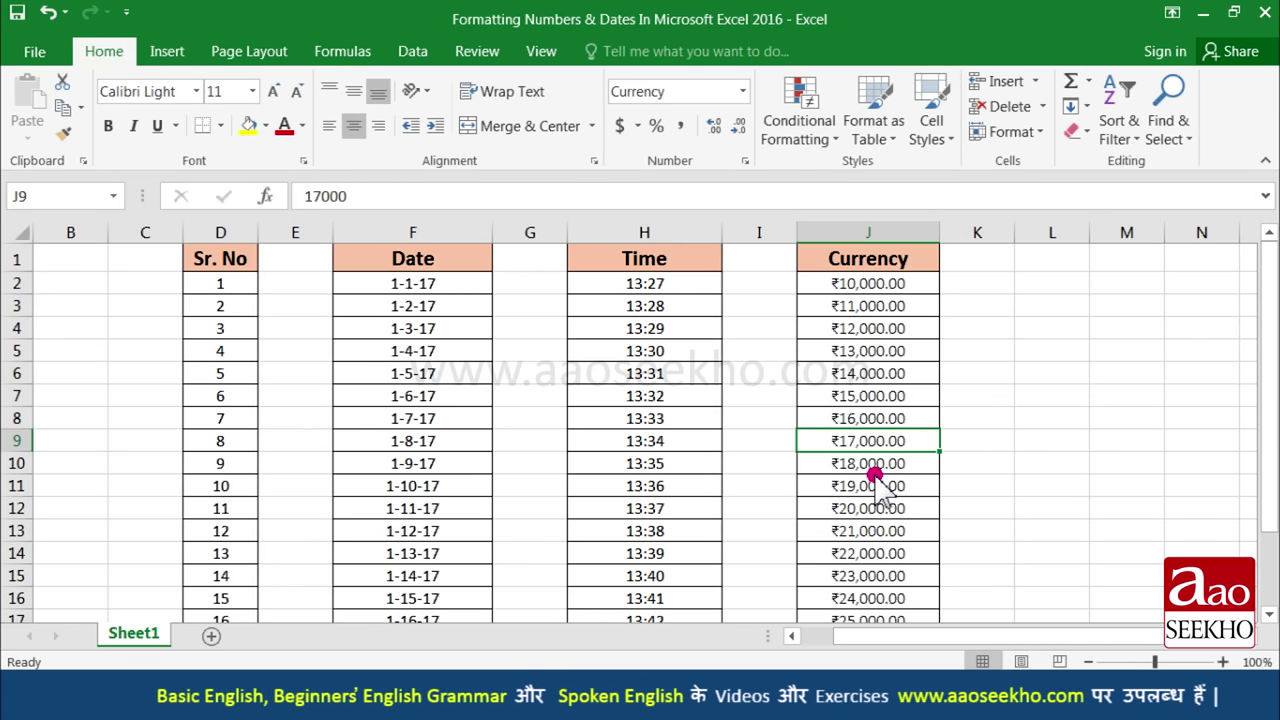
Step: Reset J2:J19 to General format so the values show as plain numbers like 10000
drag(863, 283, 857, 572)
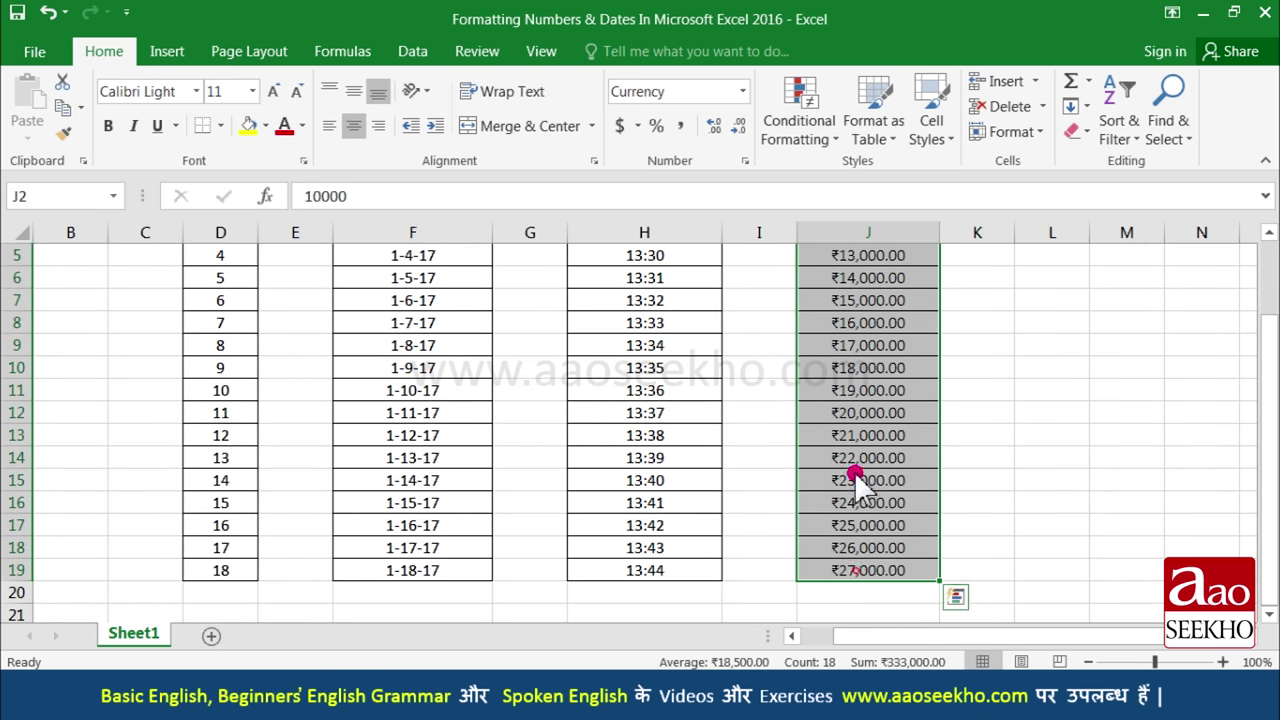
scroll(858, 436, up, 2)
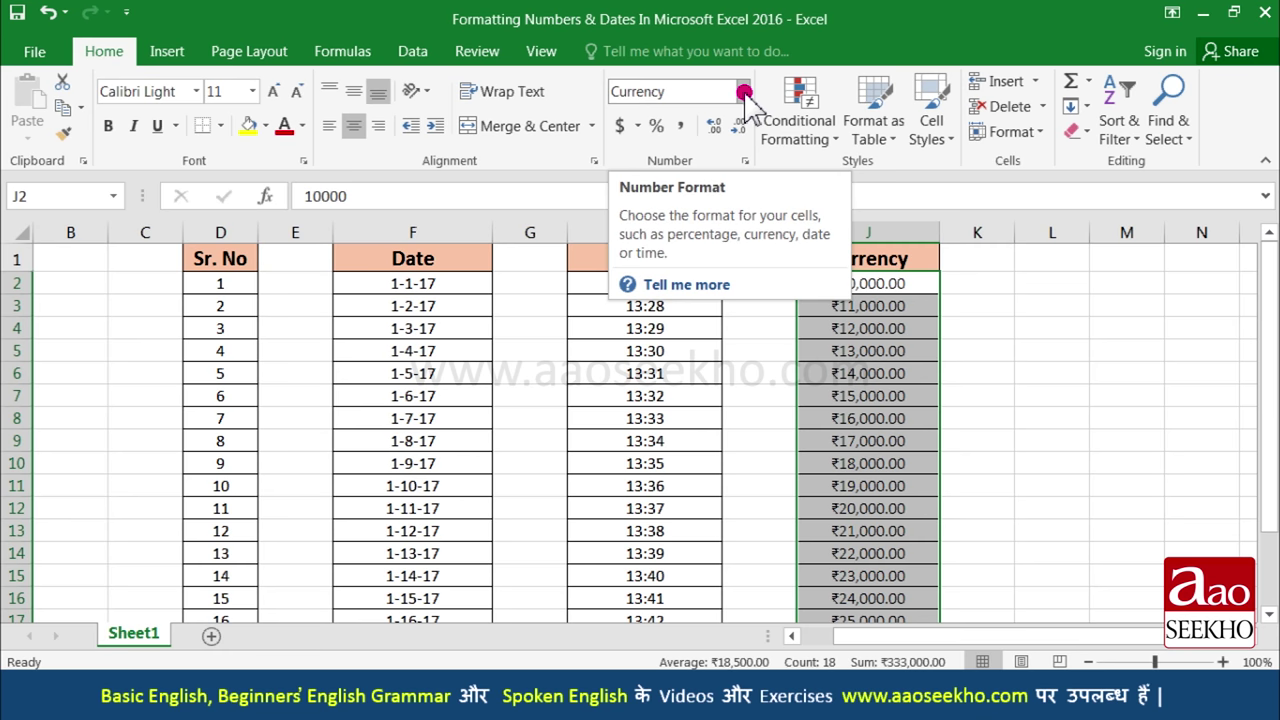
click(744, 93)
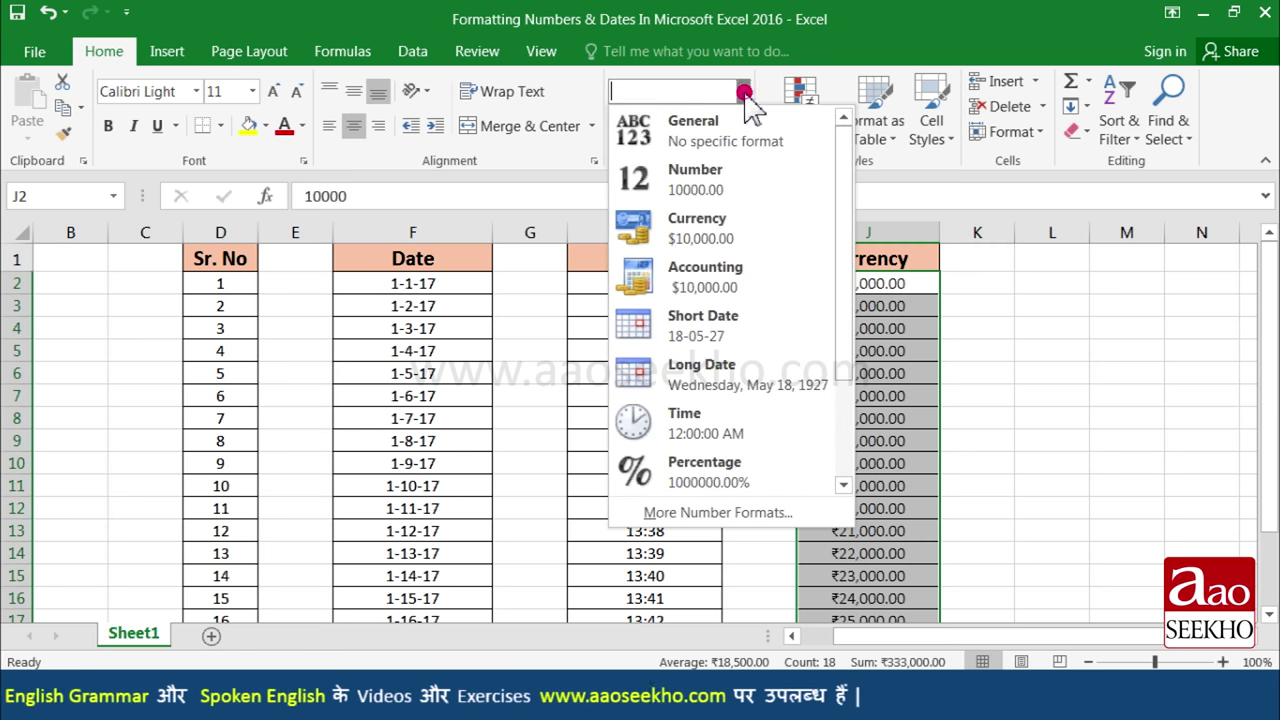
click(733, 143)
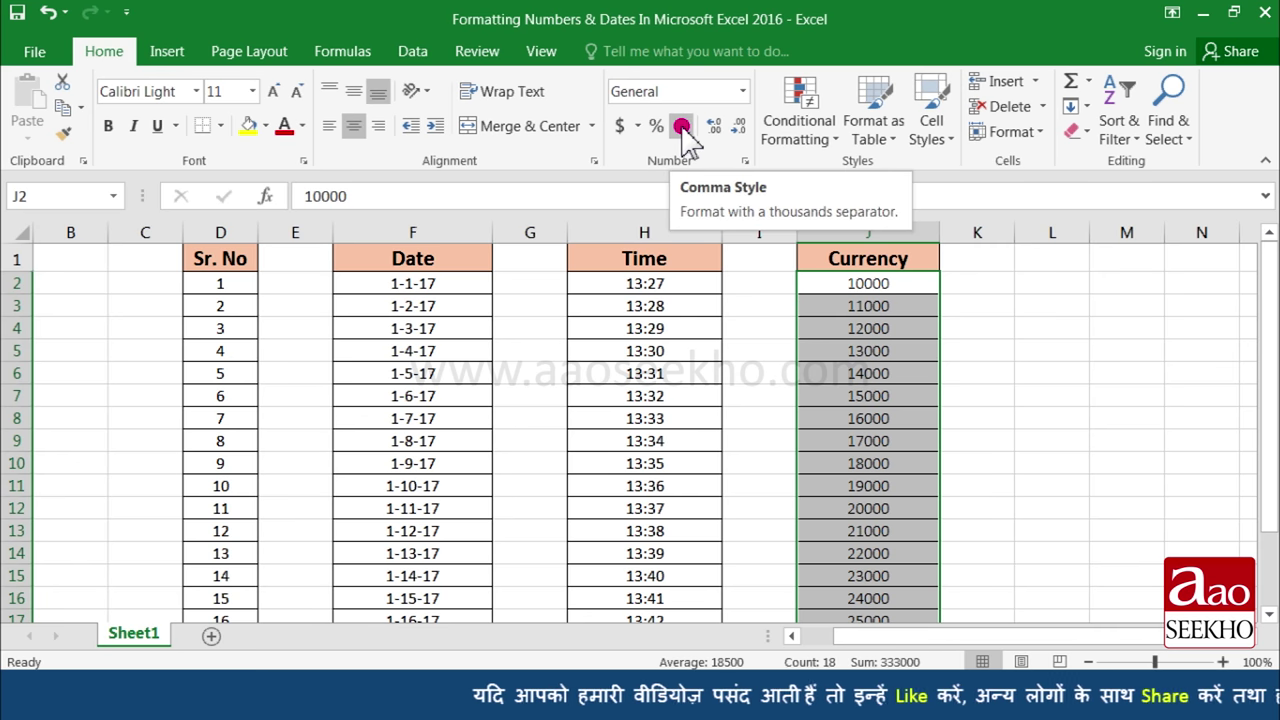
click(682, 128)
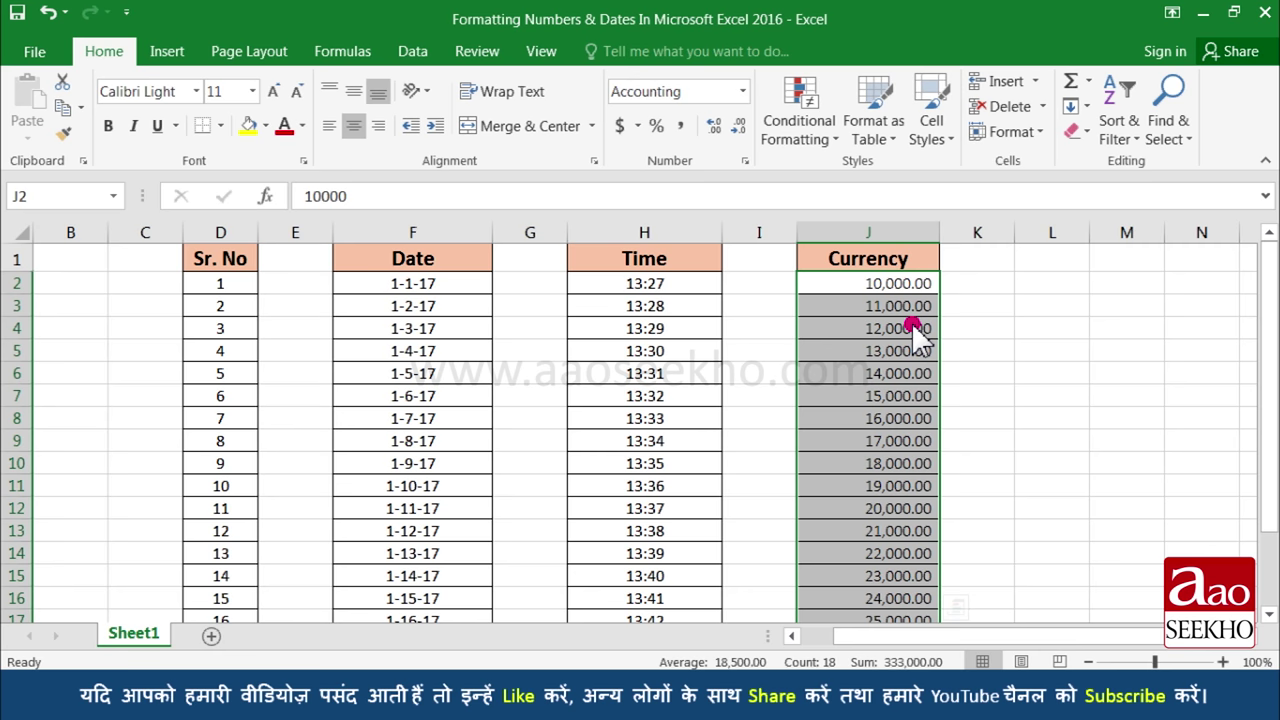
click(48, 13)
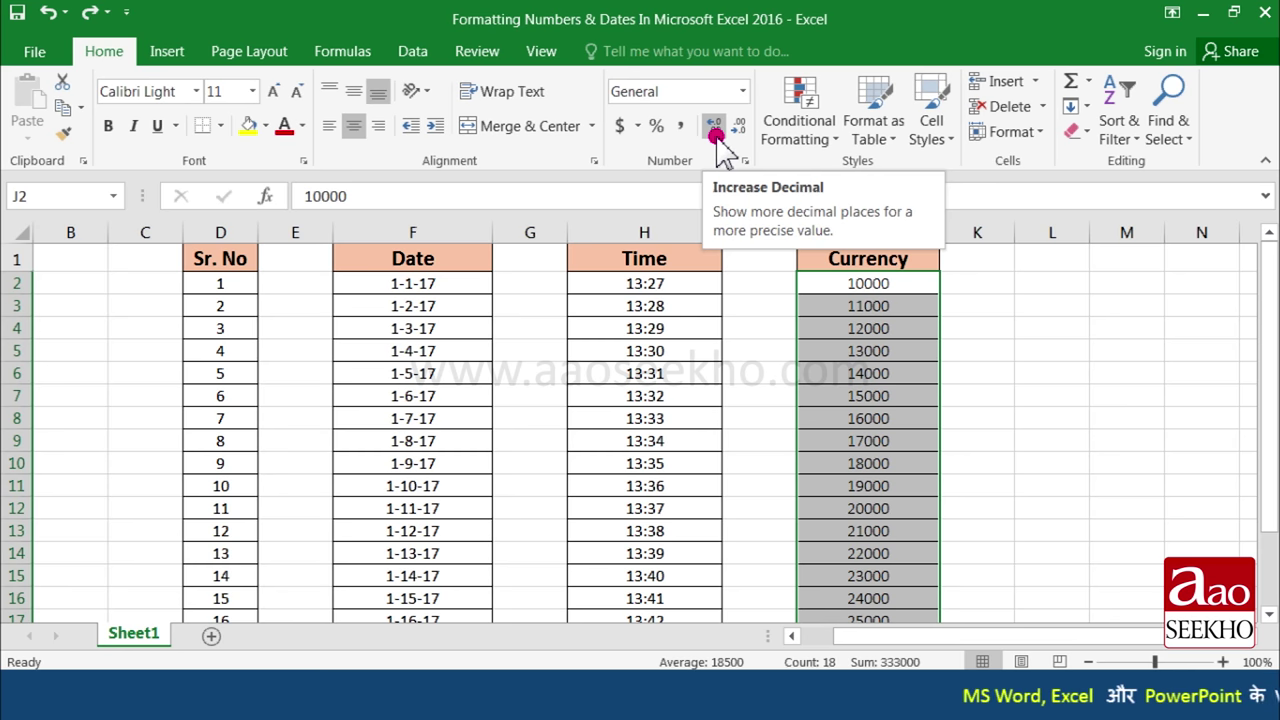
click(716, 136)
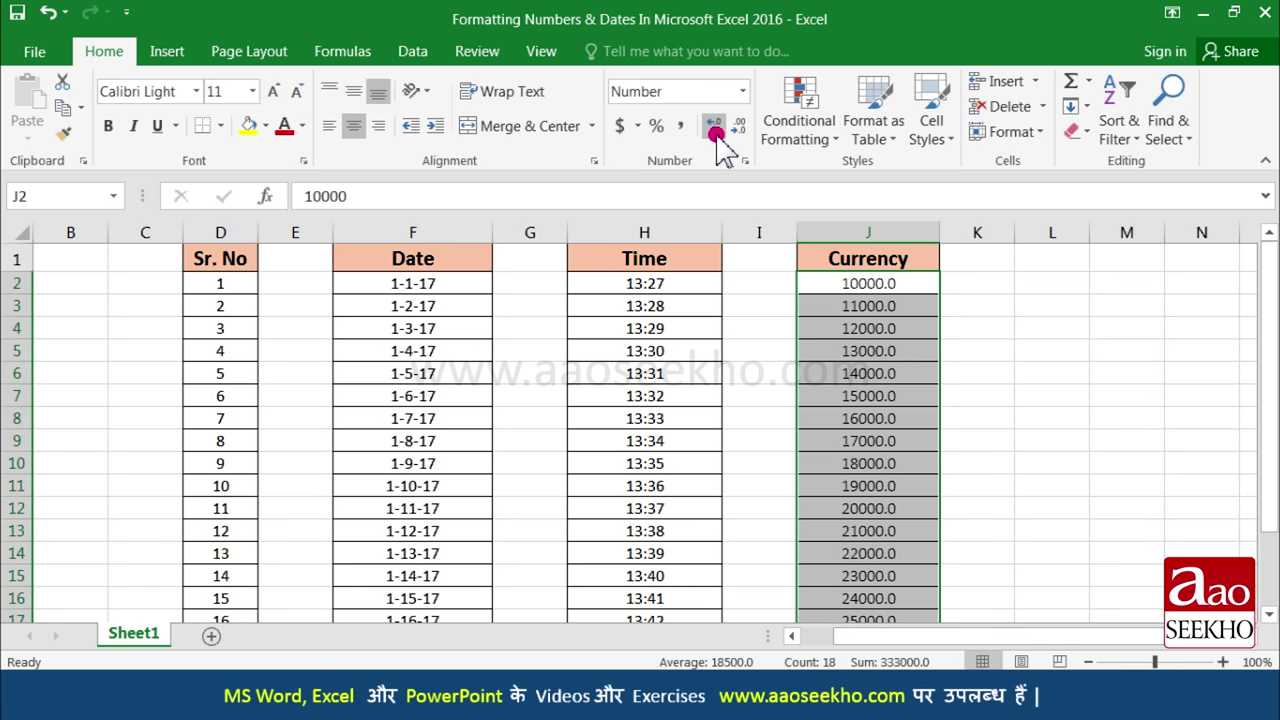
click(715, 130)
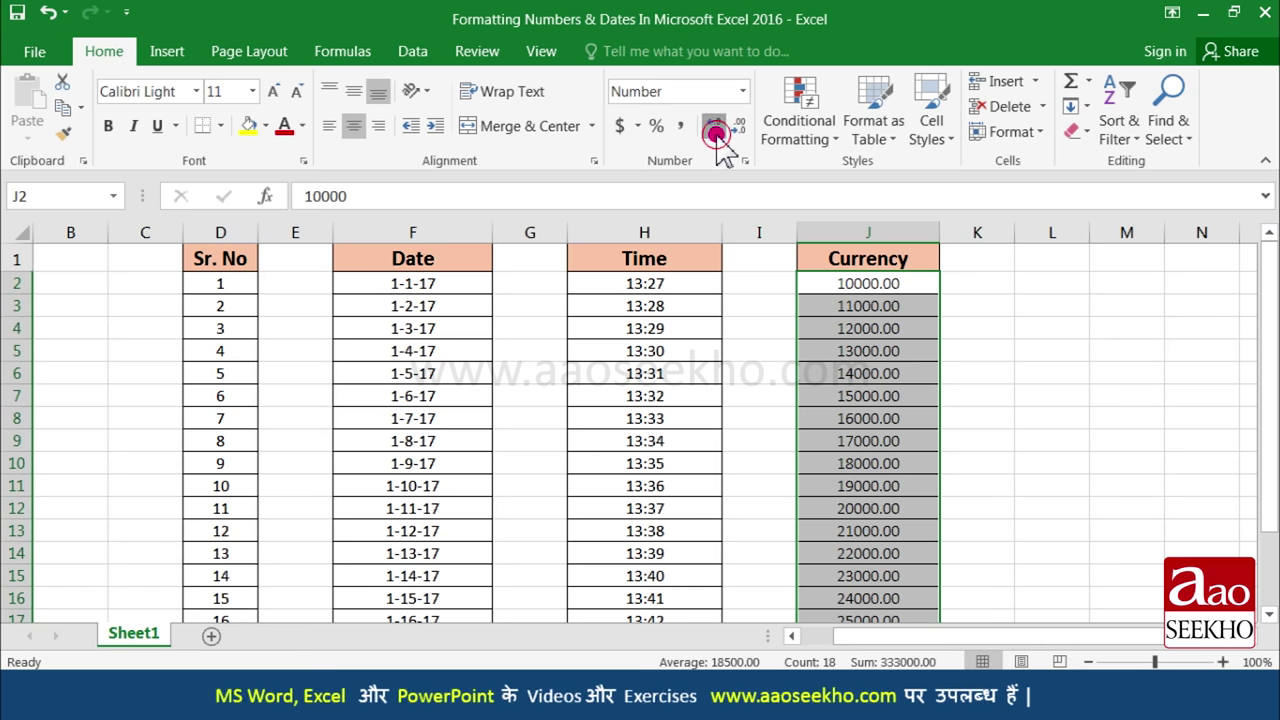
click(715, 130)
click(715, 130)
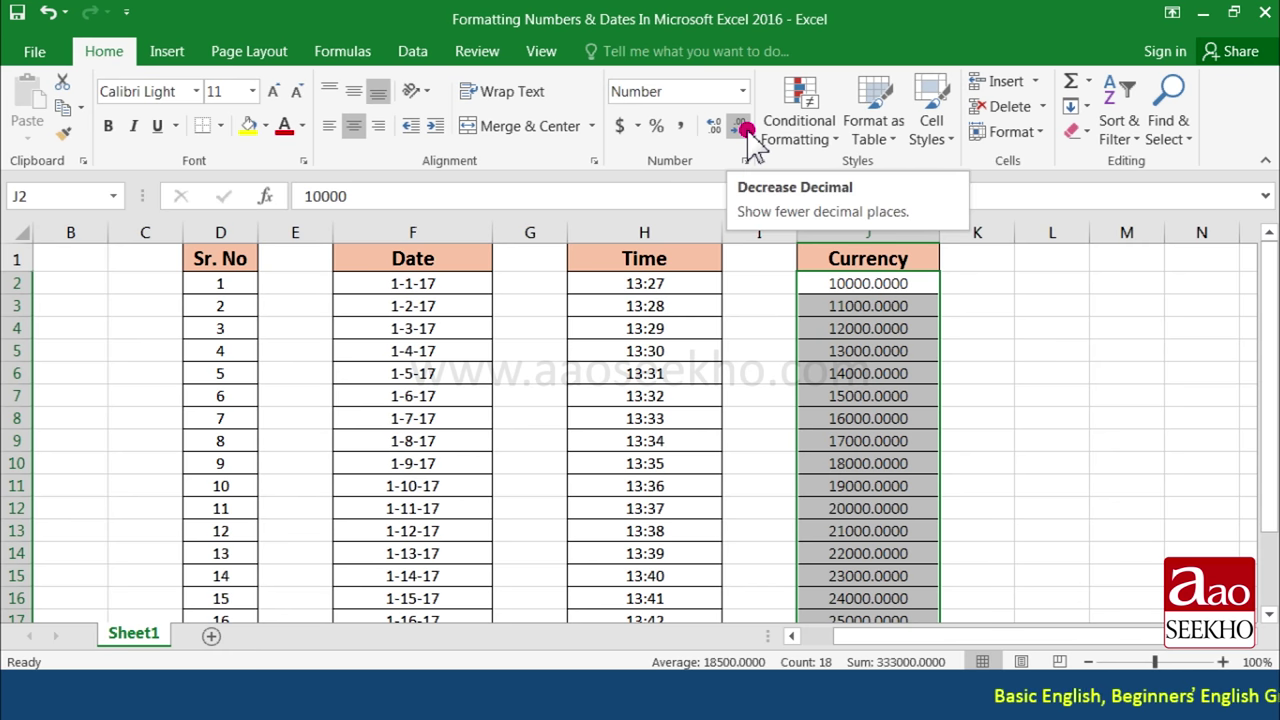
click(741, 127)
click(741, 127)
click(741, 127)
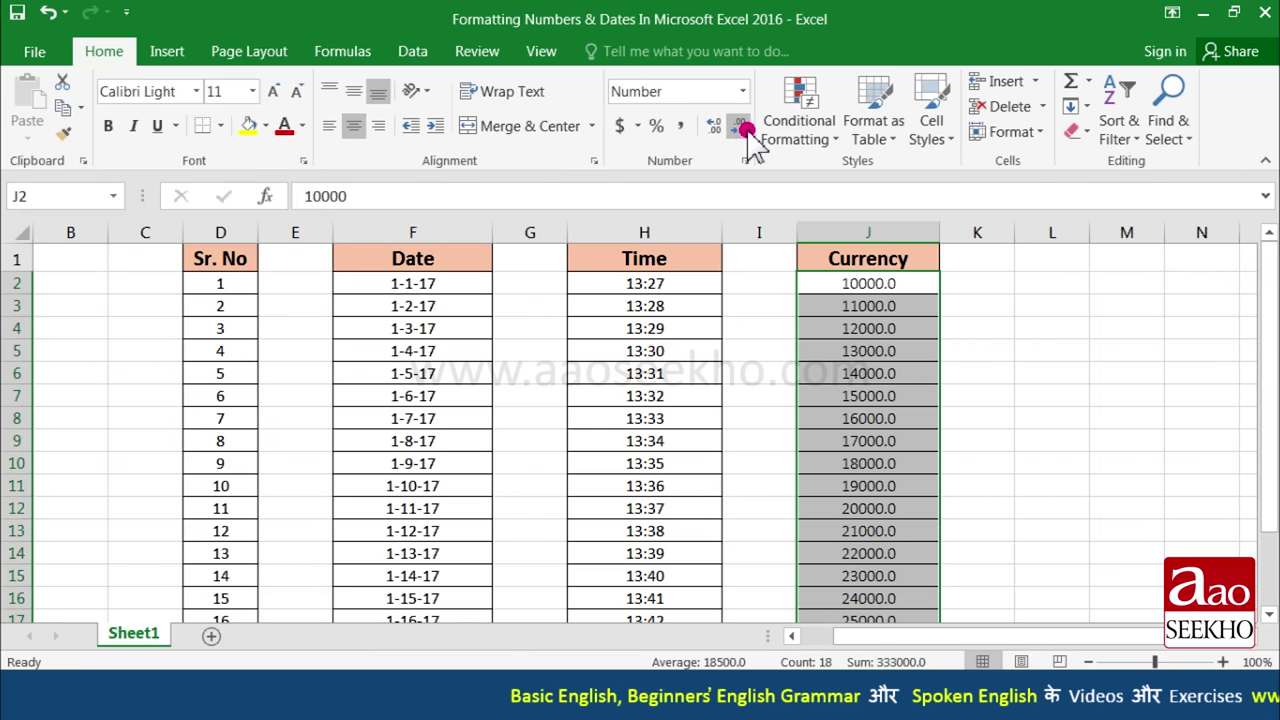
click(741, 127)
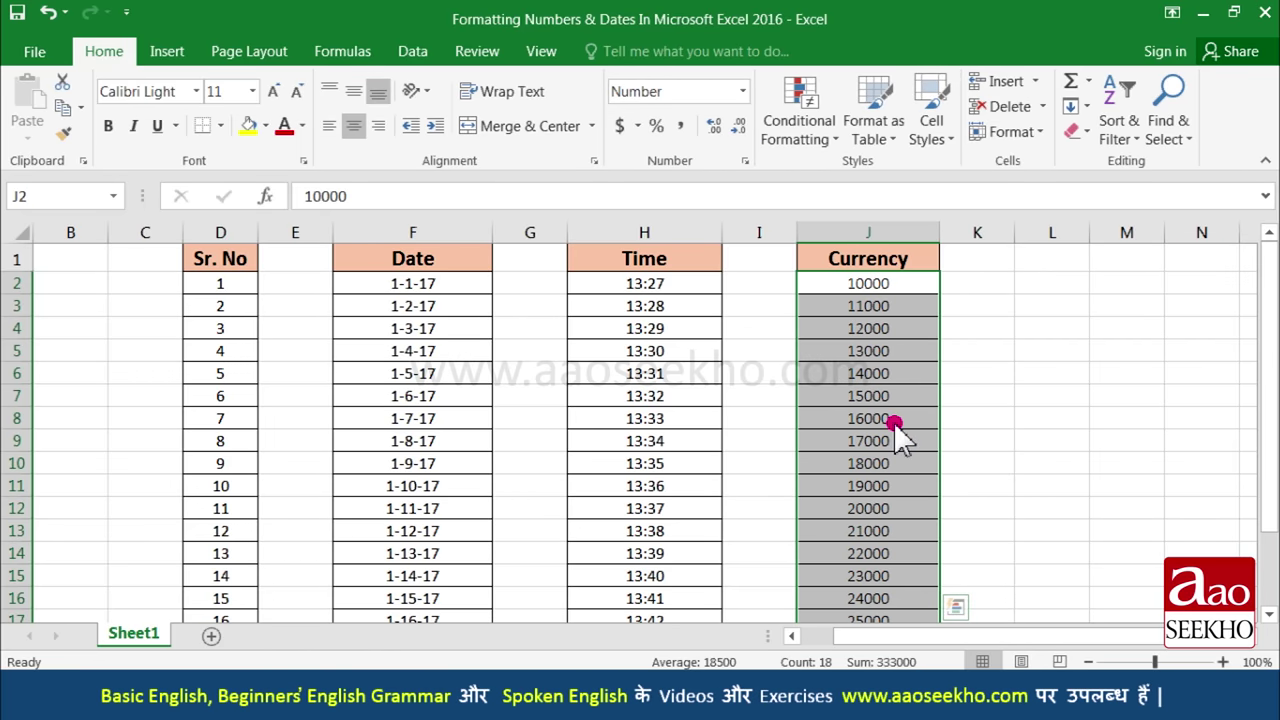
Step: Apply the 1:30 PM Time format to H2:H19
drag(648, 283, 657, 643)
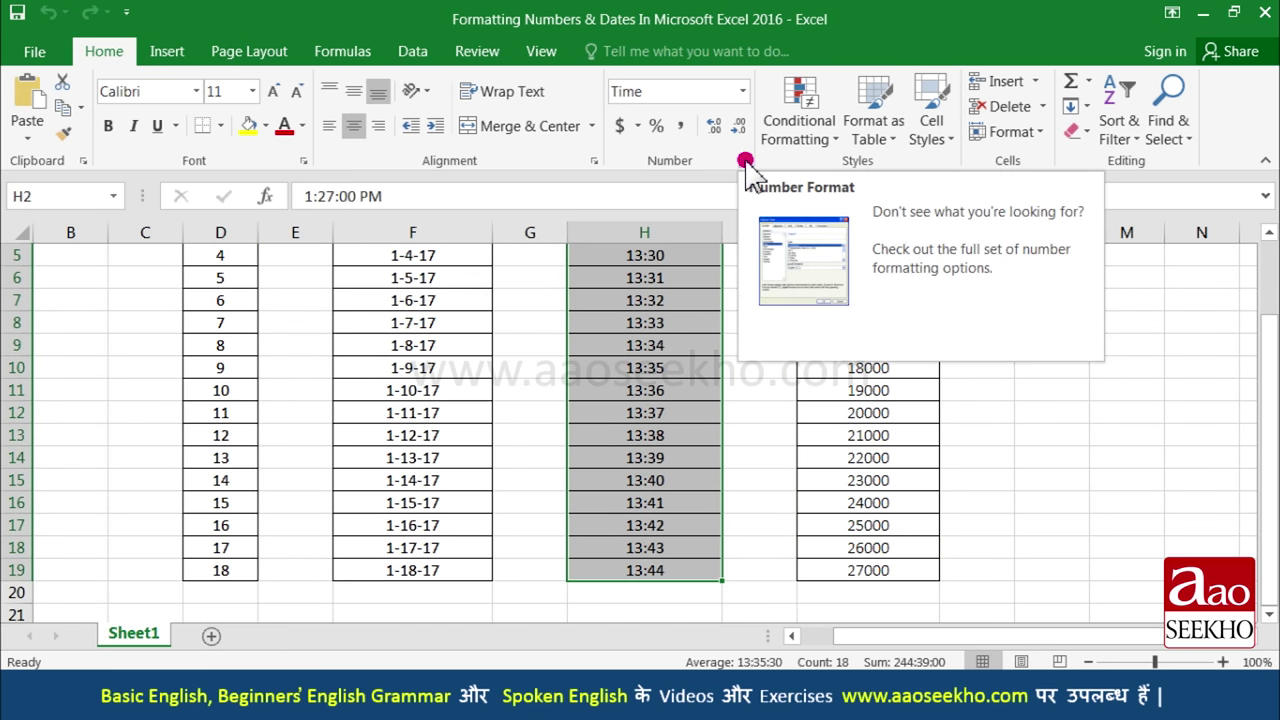
click(745, 162)
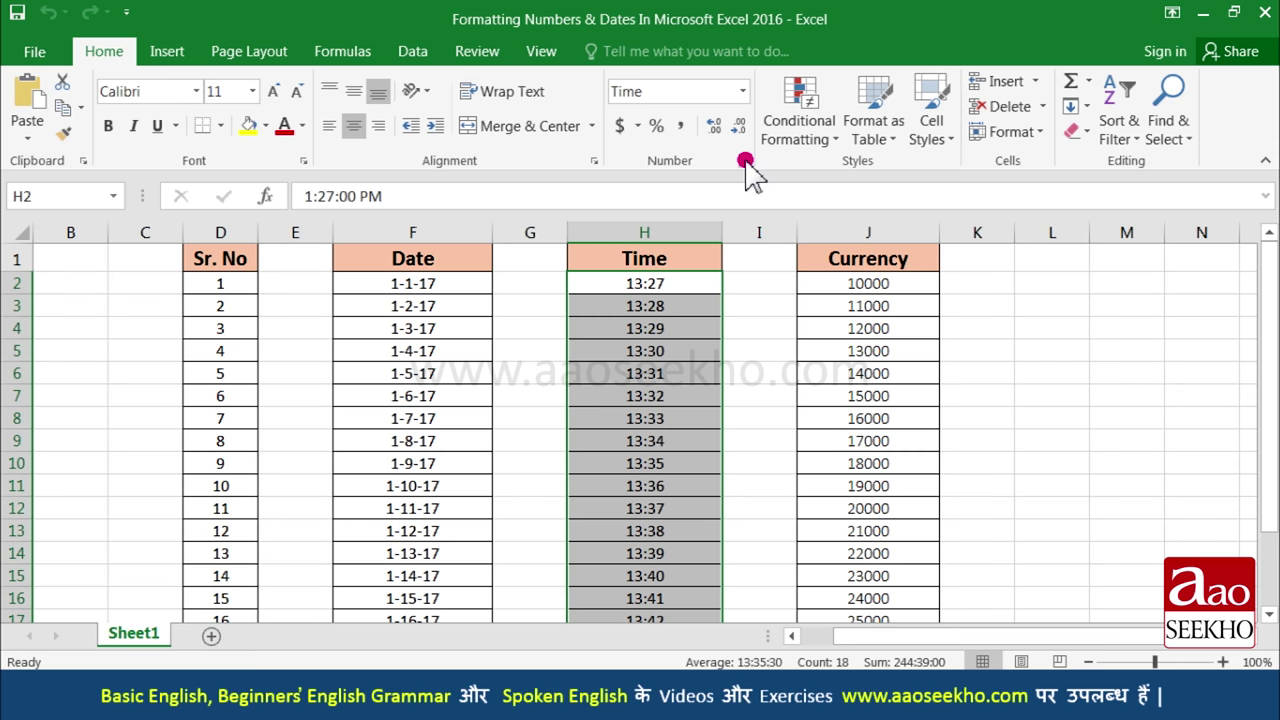
click(746, 160)
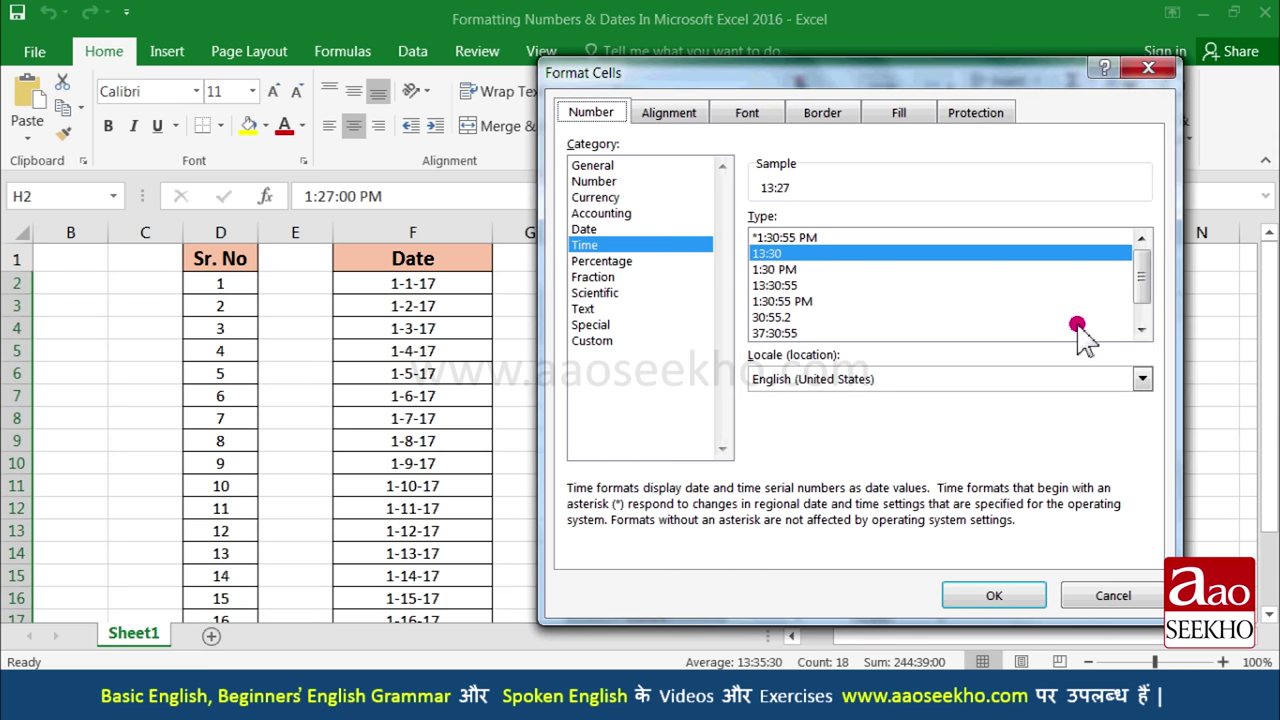
drag(1140, 285, 1131, 297)
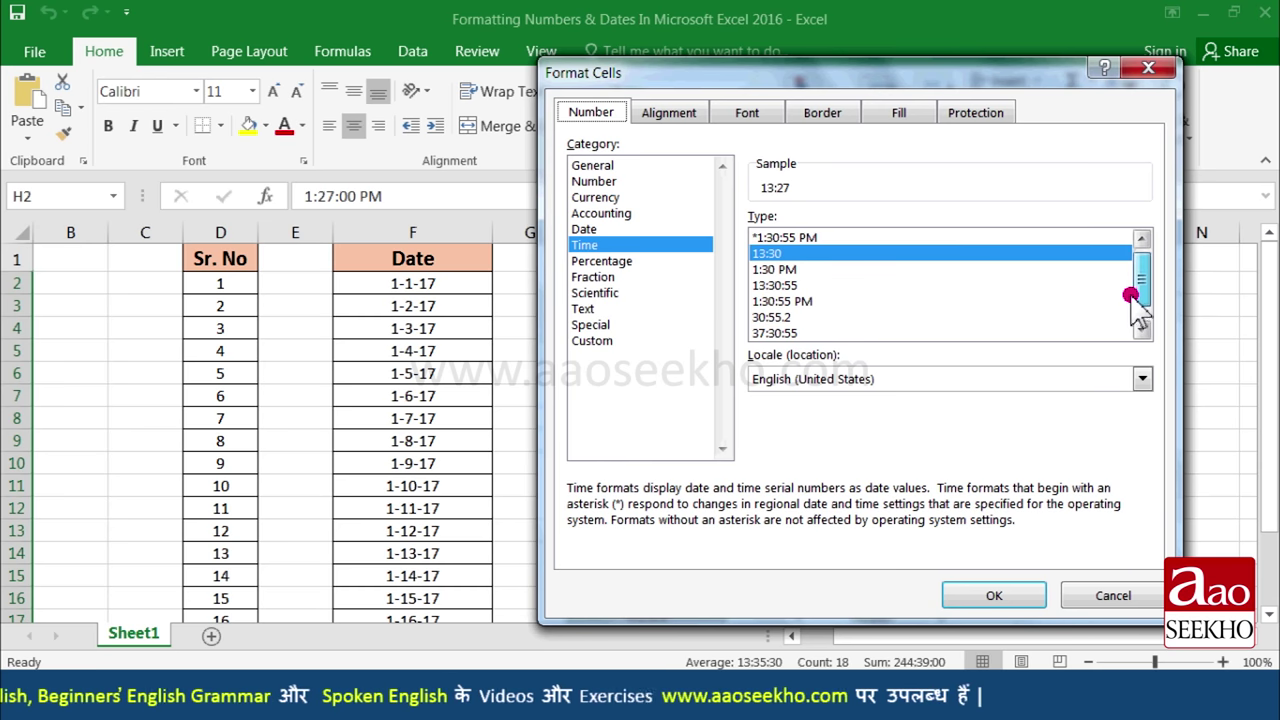
click(795, 269)
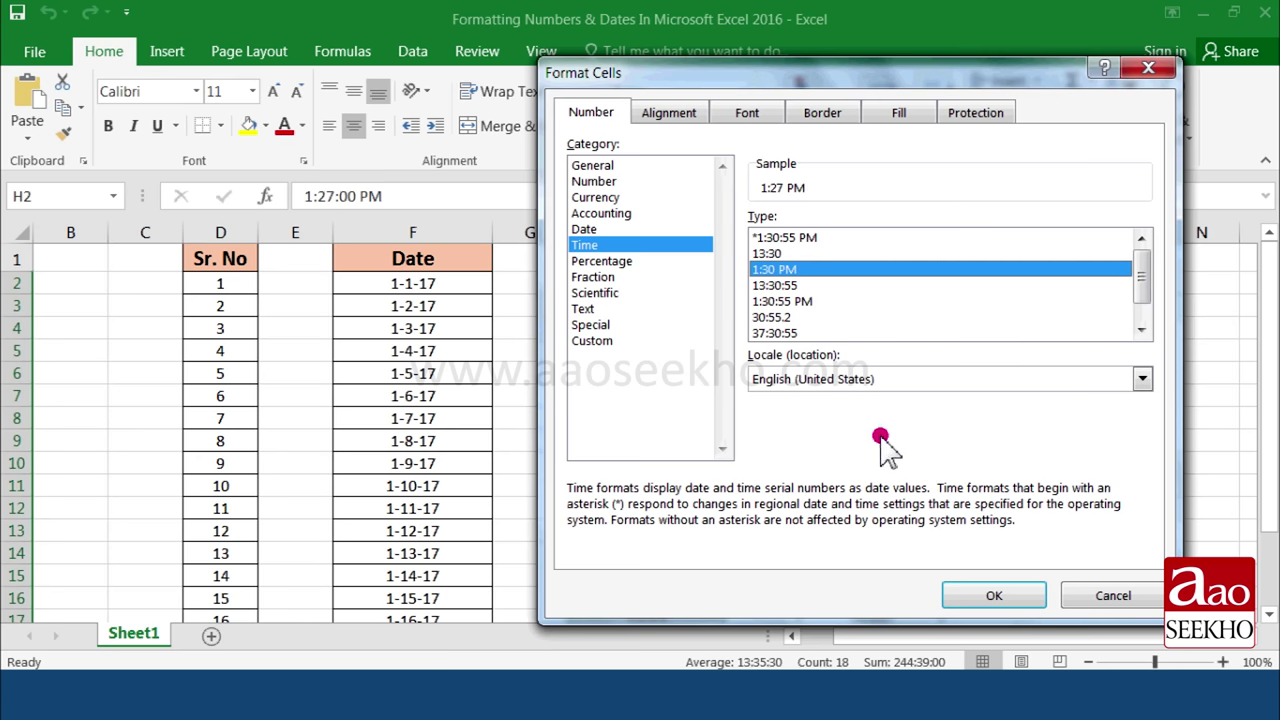
click(990, 596)
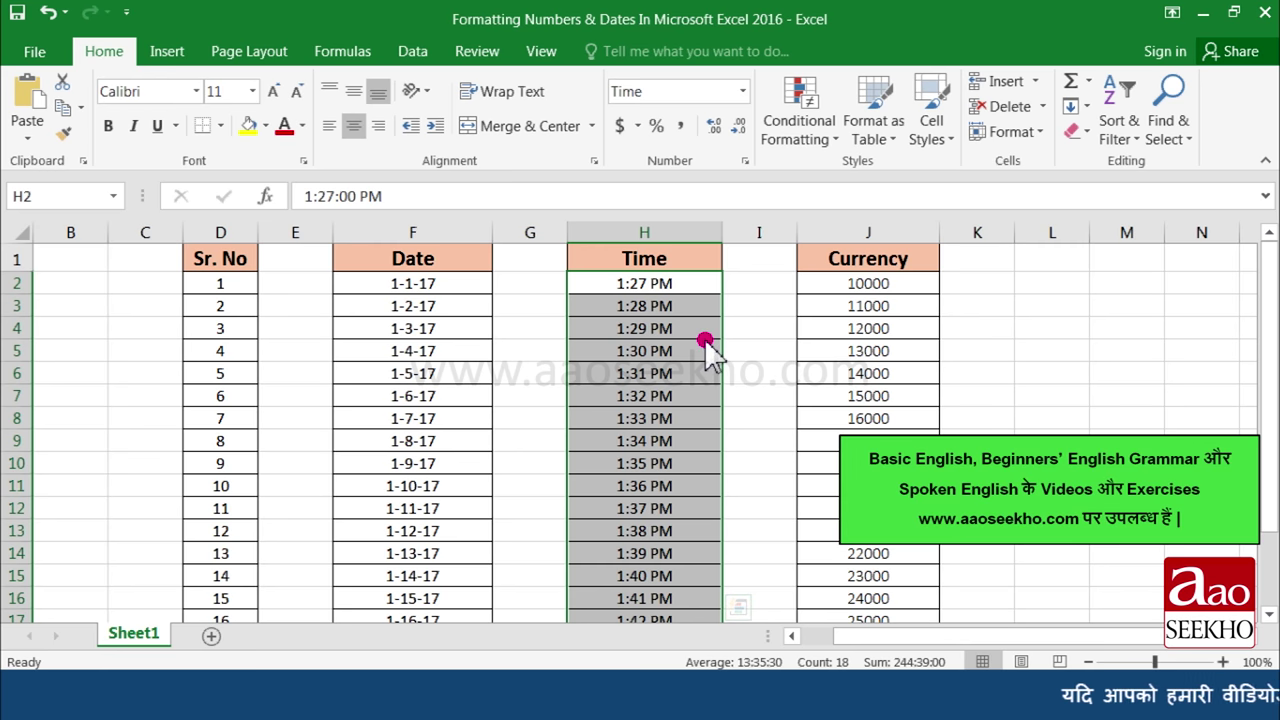
Step: Replace the m-d-yy;@ date code on F2:F19 with the custom format dd-mm-yyyy
click(443, 285)
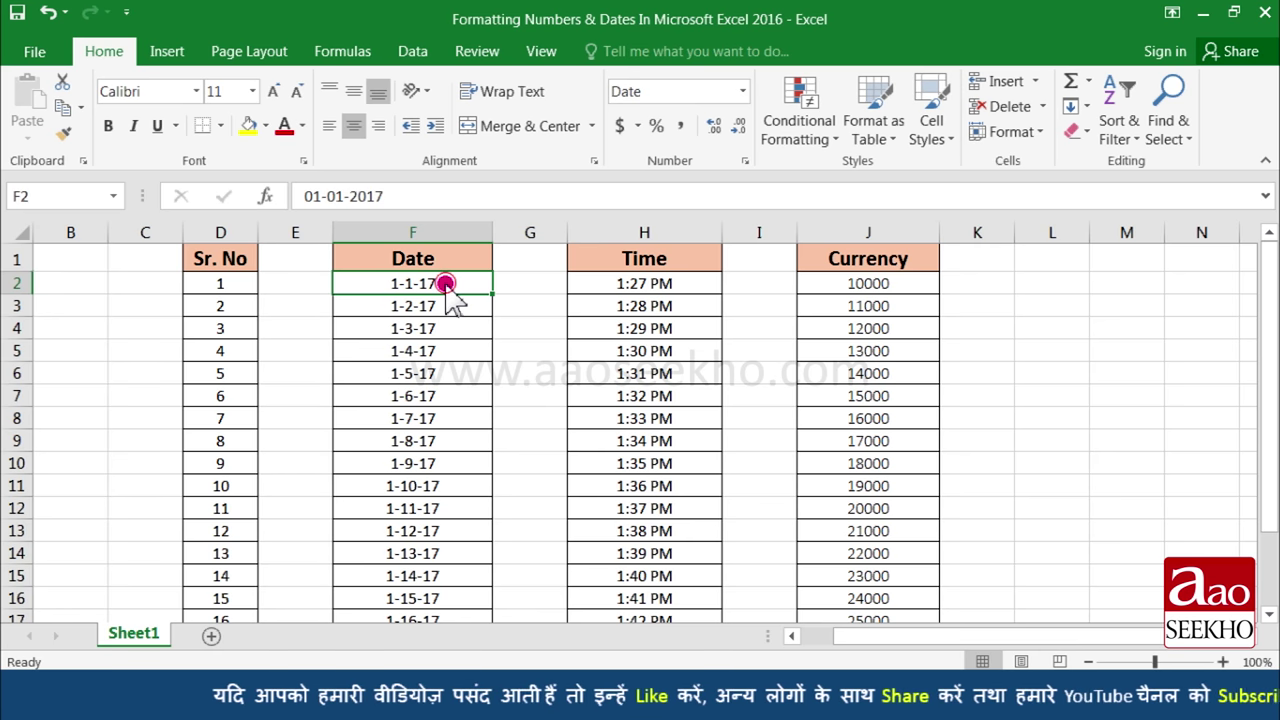
drag(446, 284, 424, 548)
scroll(438, 360, up, 1)
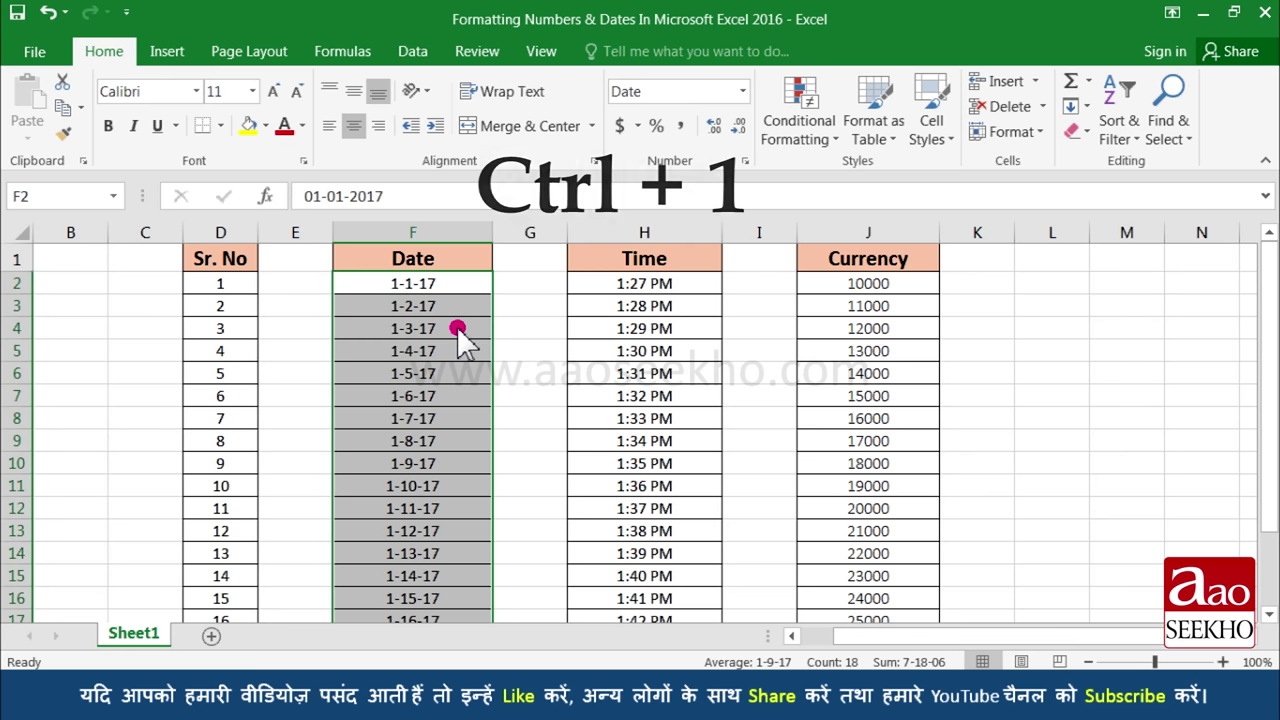
key(ctrl+1)
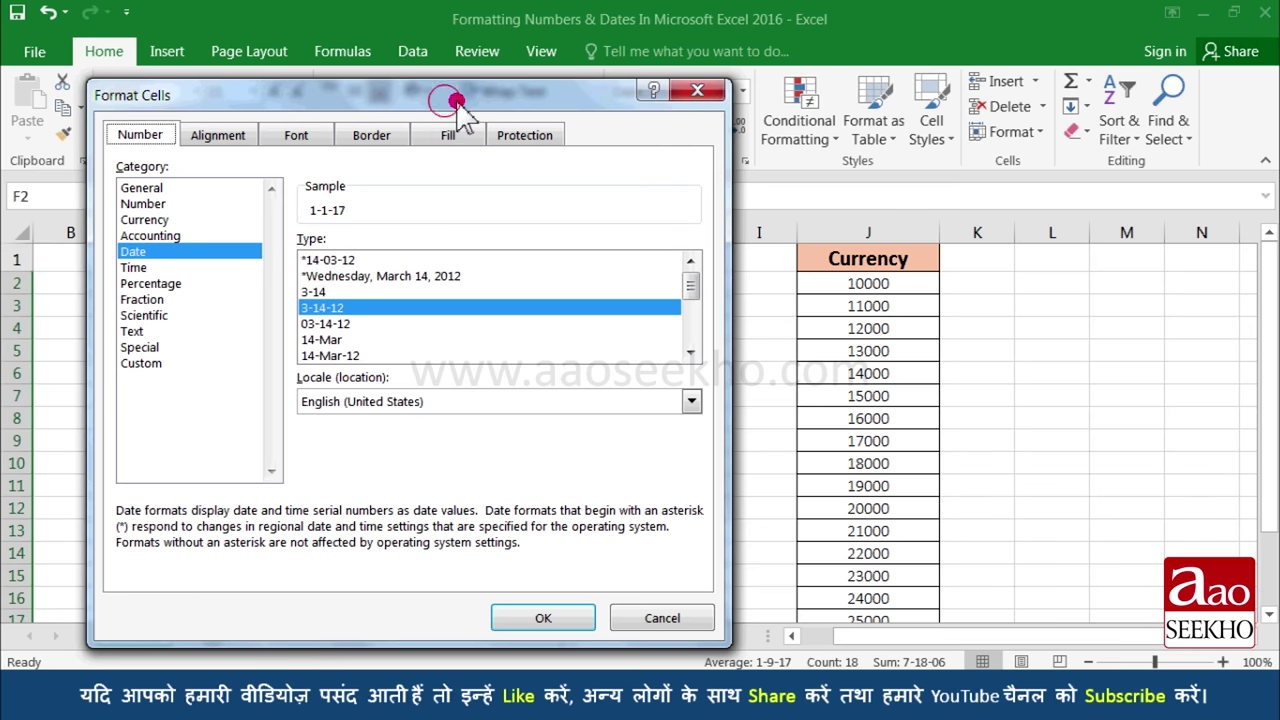
drag(456, 101, 890, 103)
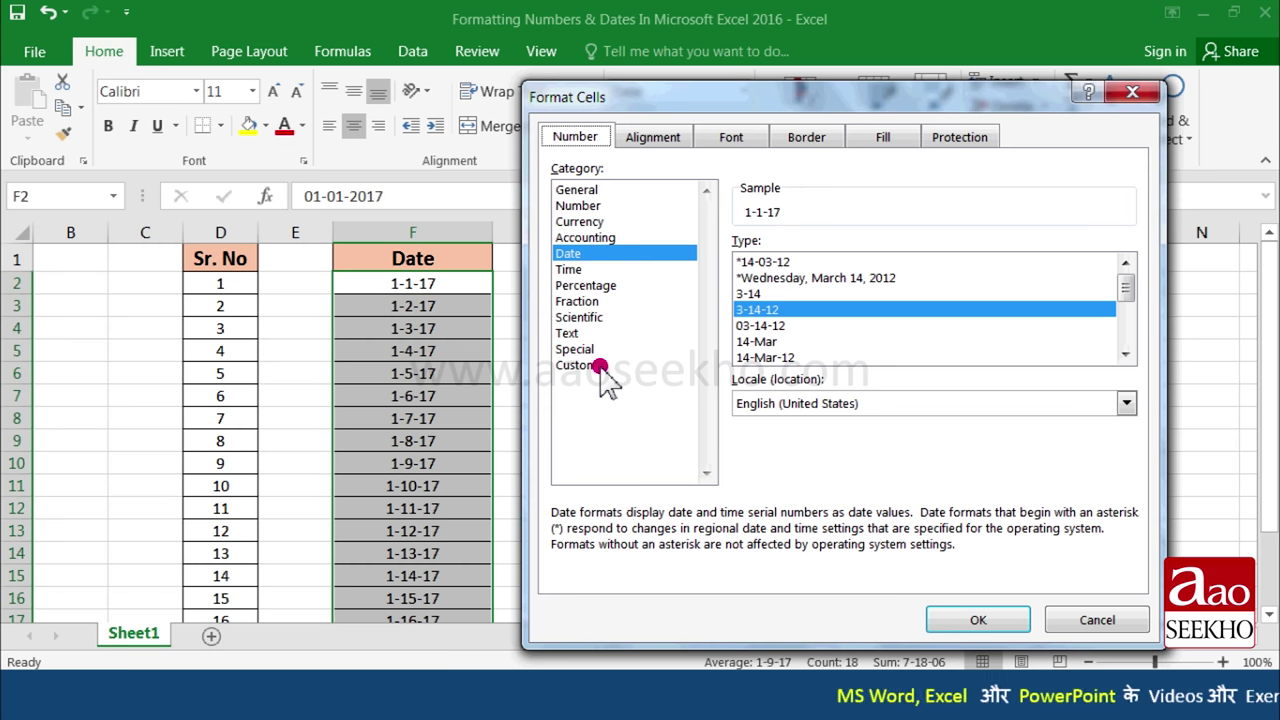
click(598, 366)
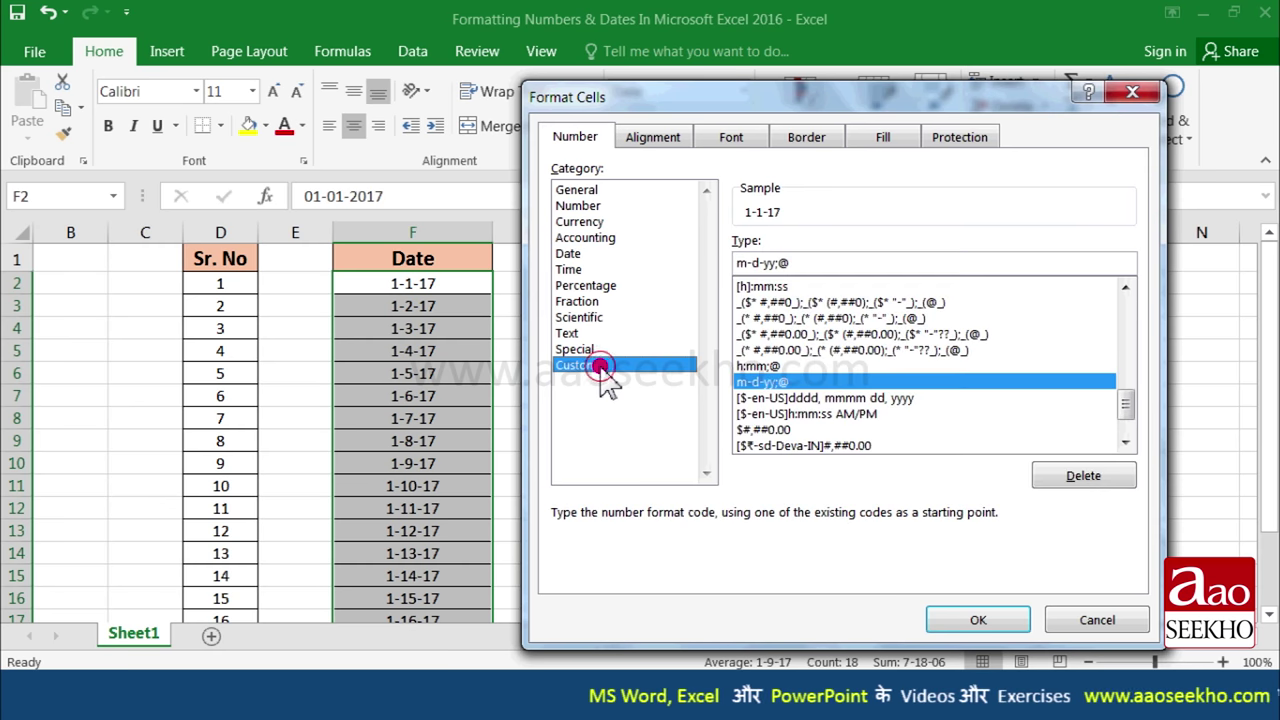
click(778, 263)
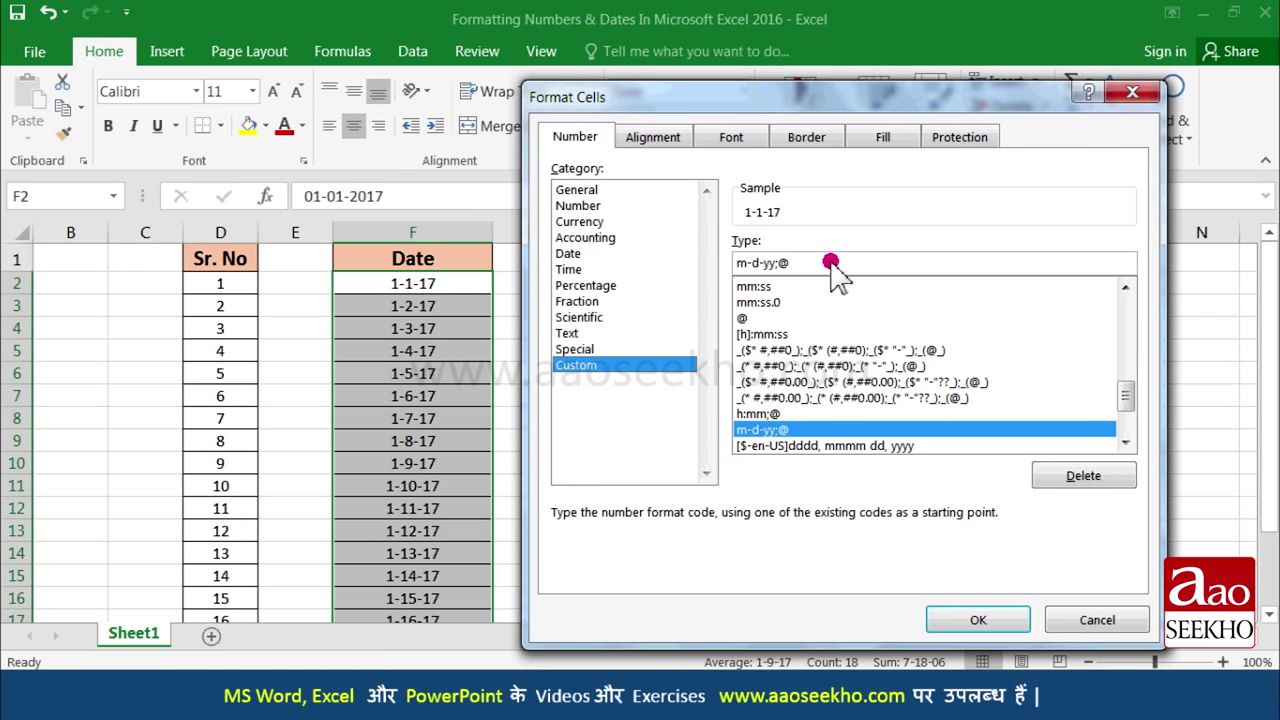
drag(830, 262, 729, 263)
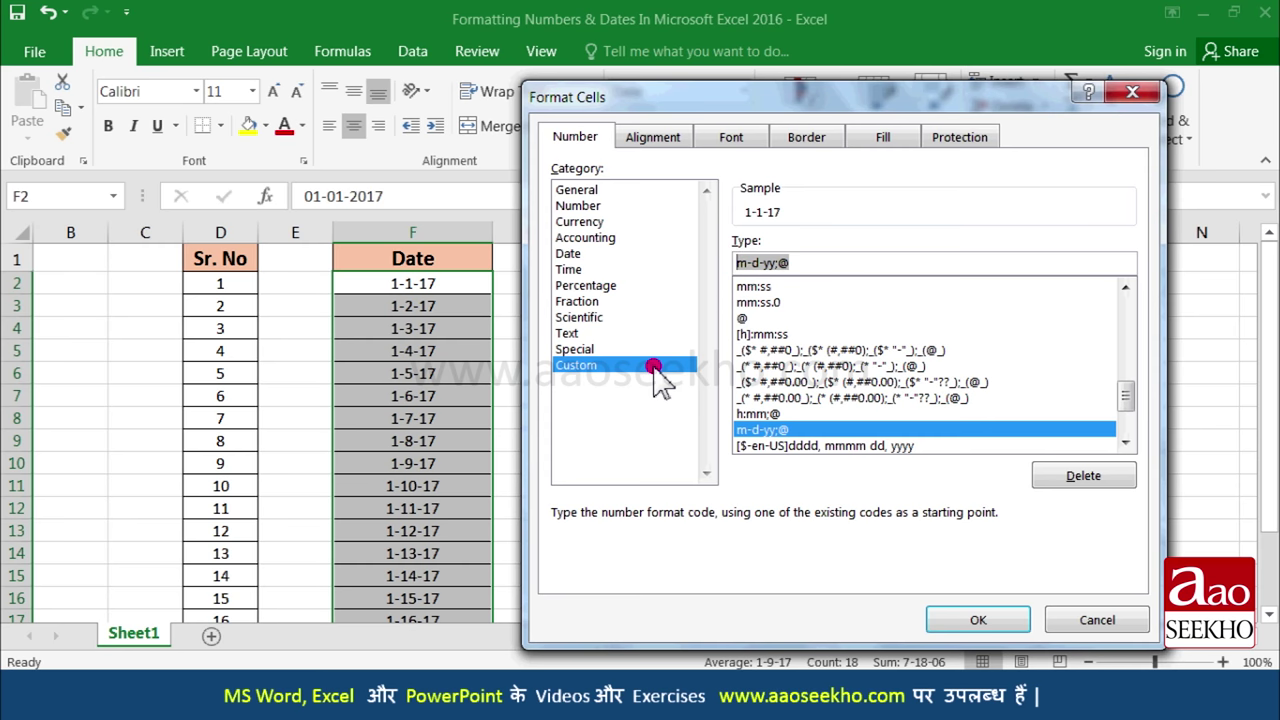
text(dd)
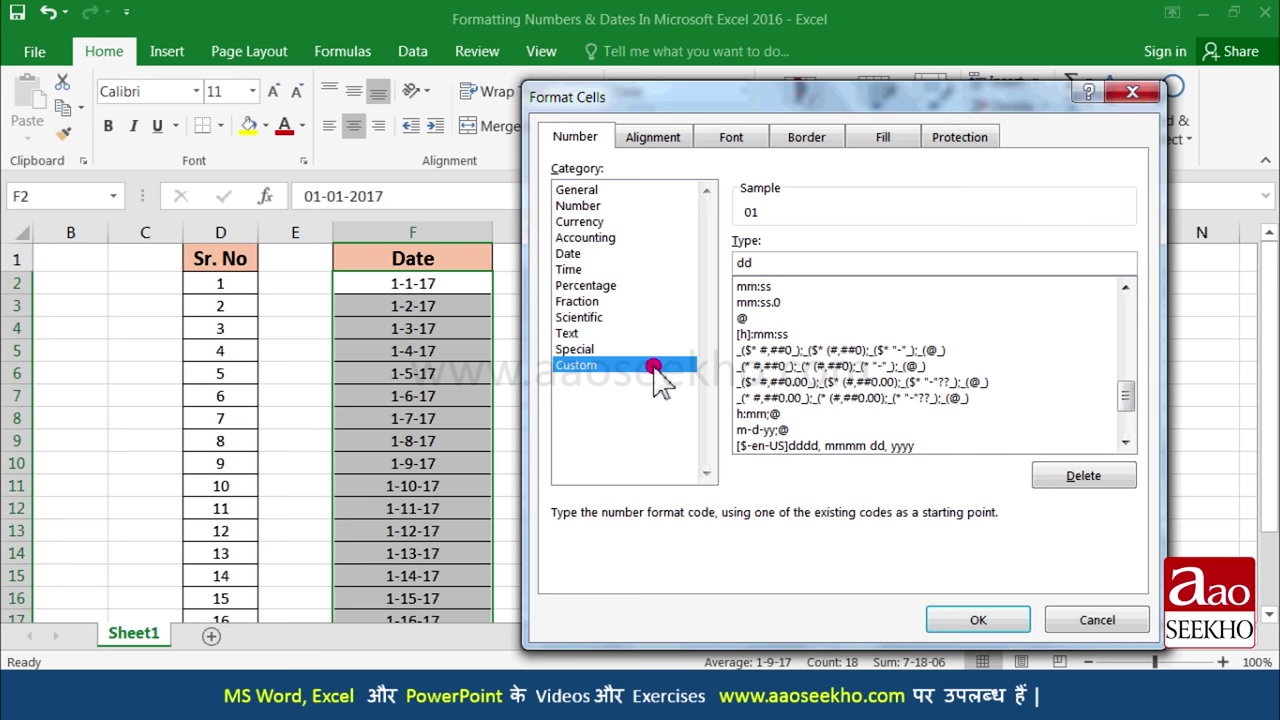
text(-)
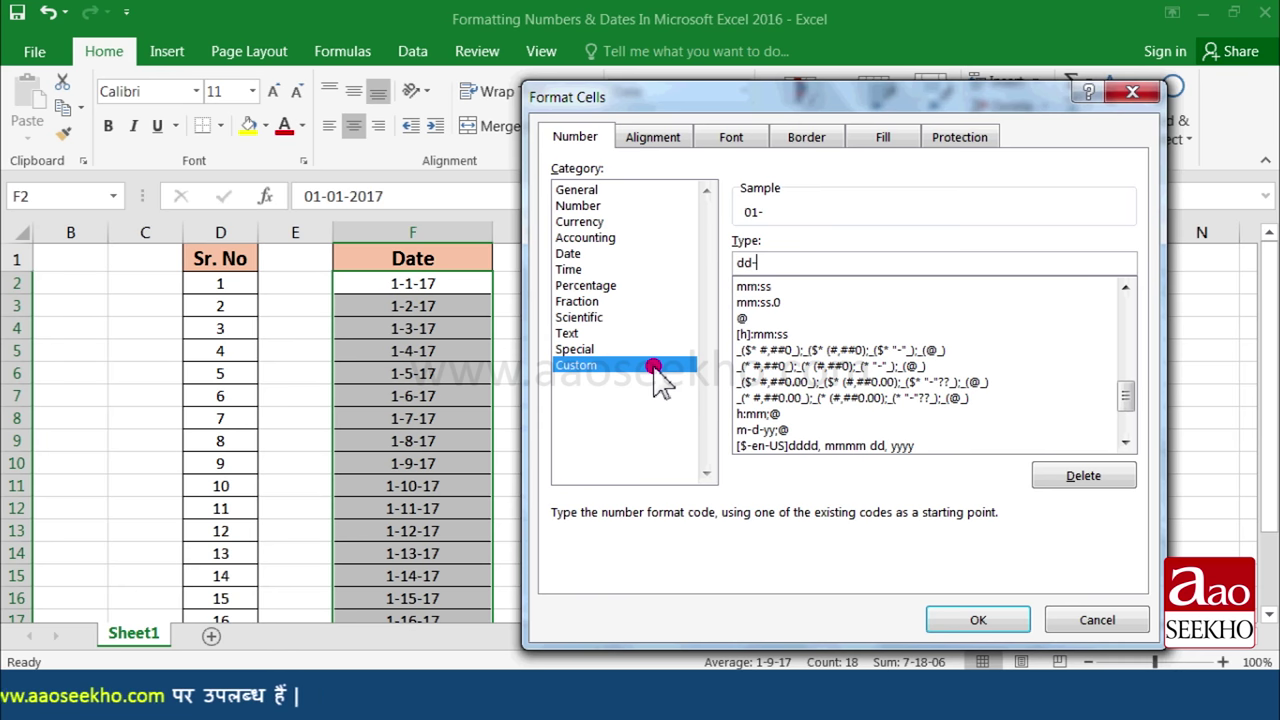
text(mm-)
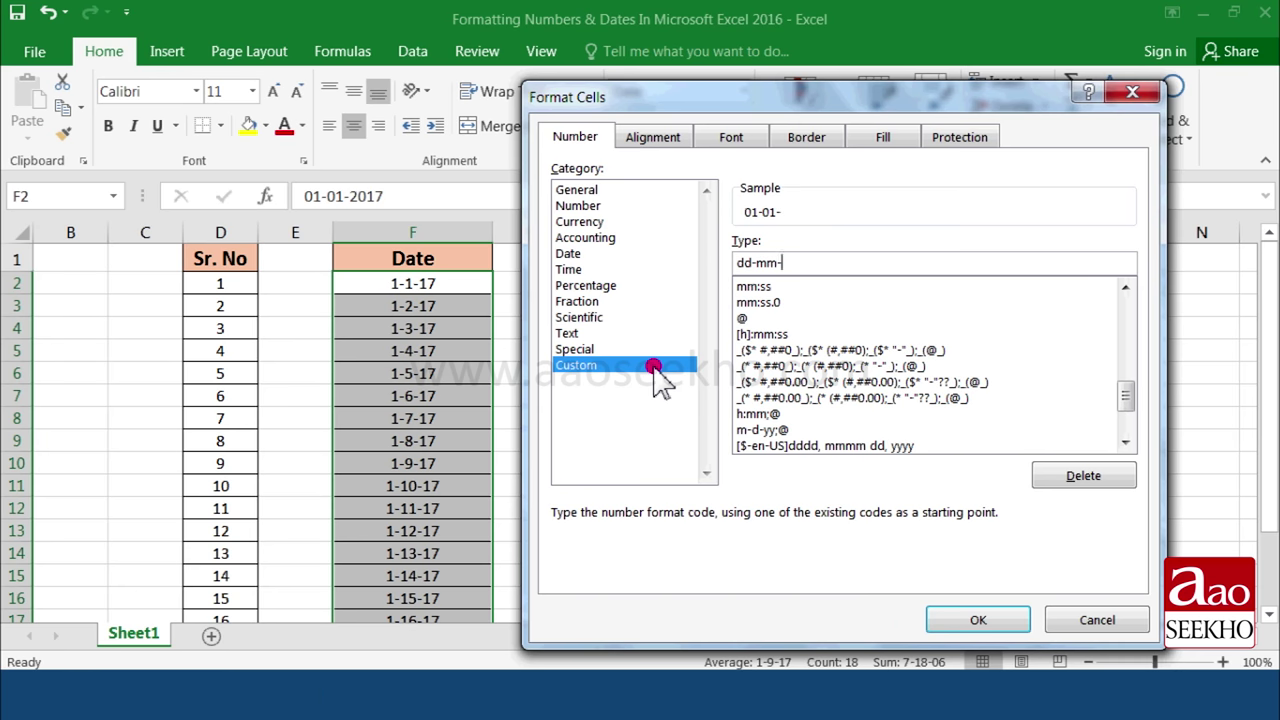
text(yyyy)
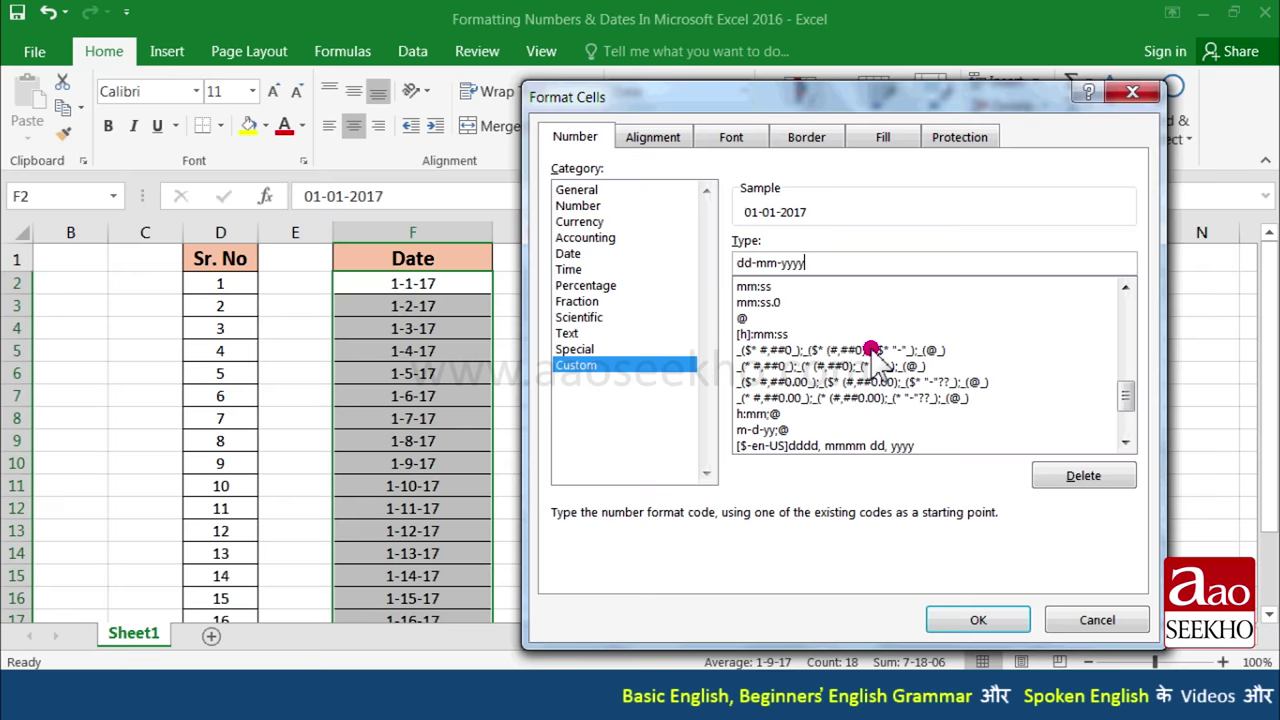
click(980, 622)
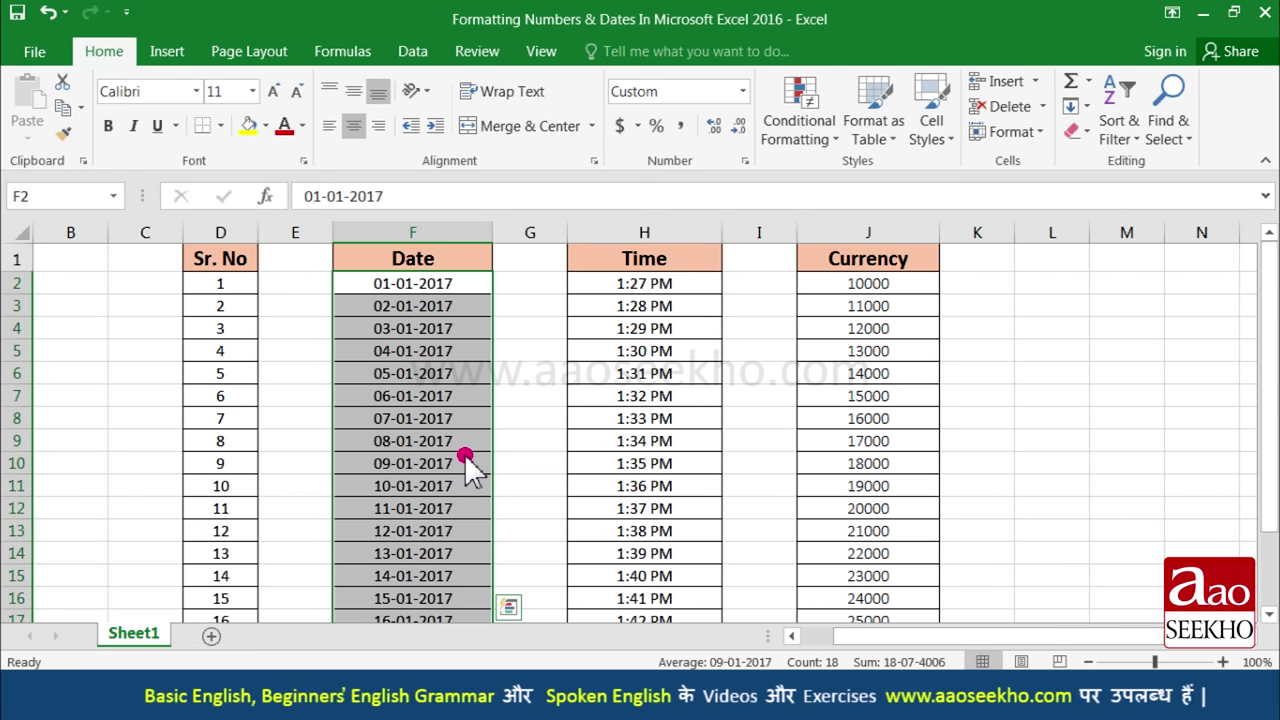
scroll(446, 555, down, 1)
scroll(447, 565, up, 1)
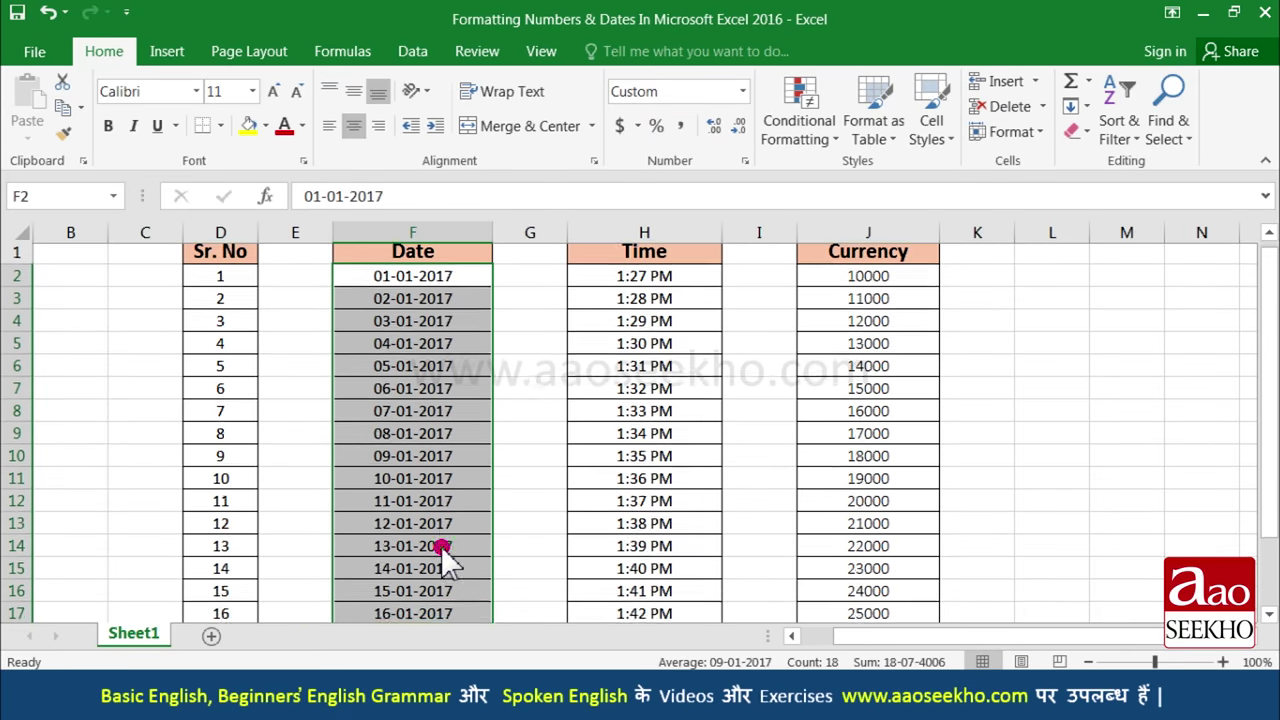